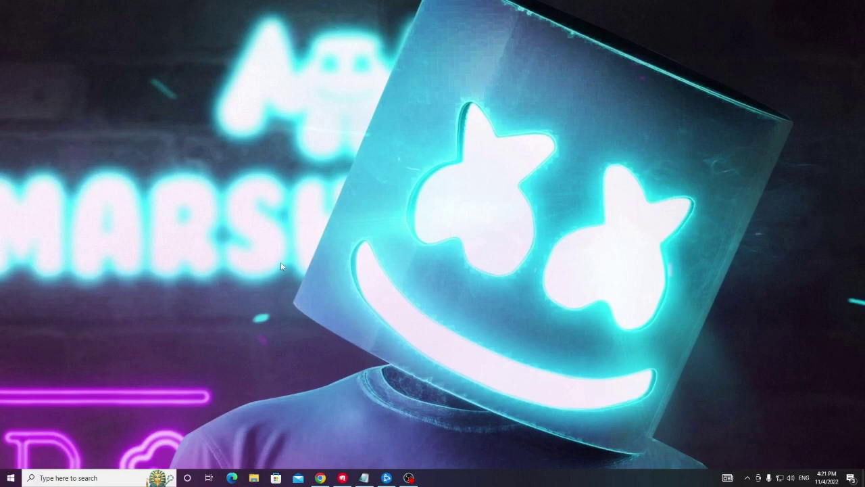
Open an administrator Command Prompt from a 'cmd' search and run sfc /scannow.
click(101, 481)
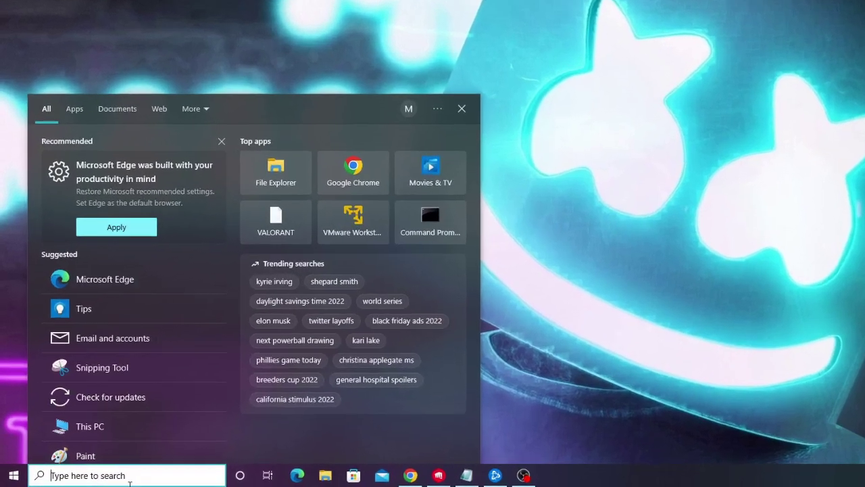
text(cmd)
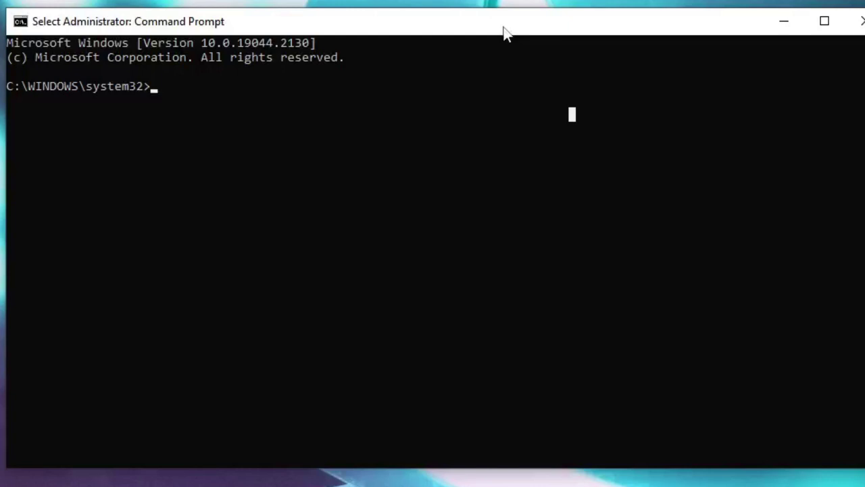
text(sfc )
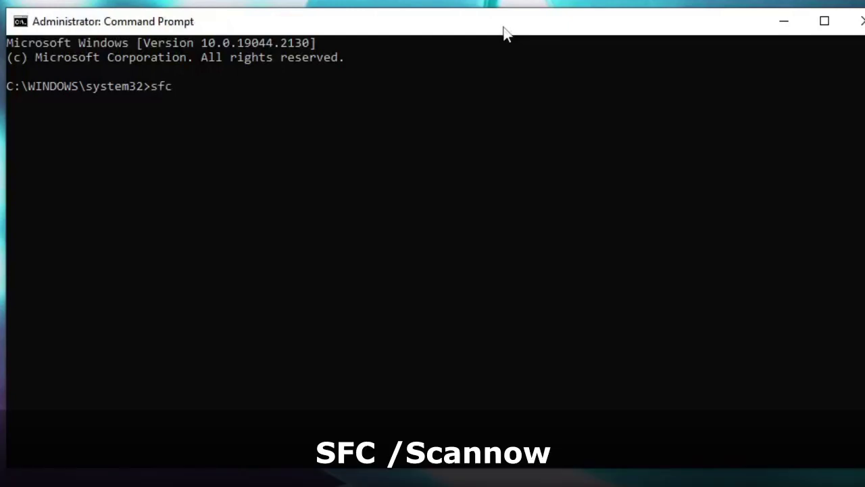
text(/scannow)
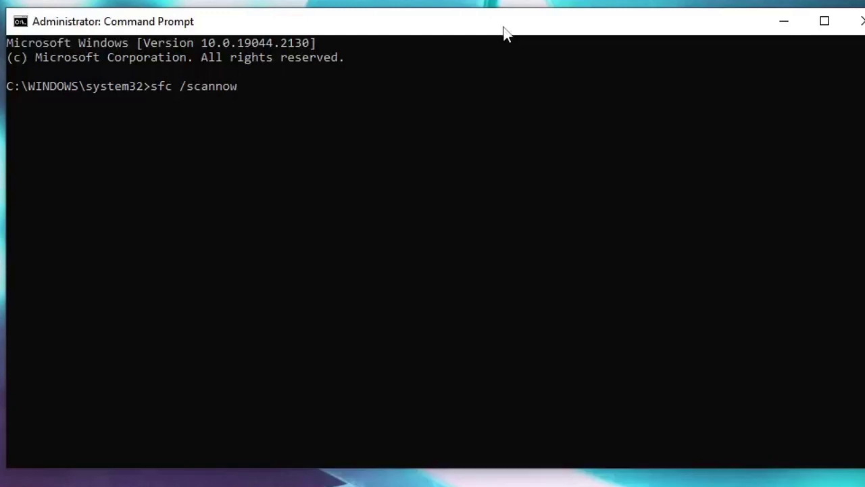
key(Return)
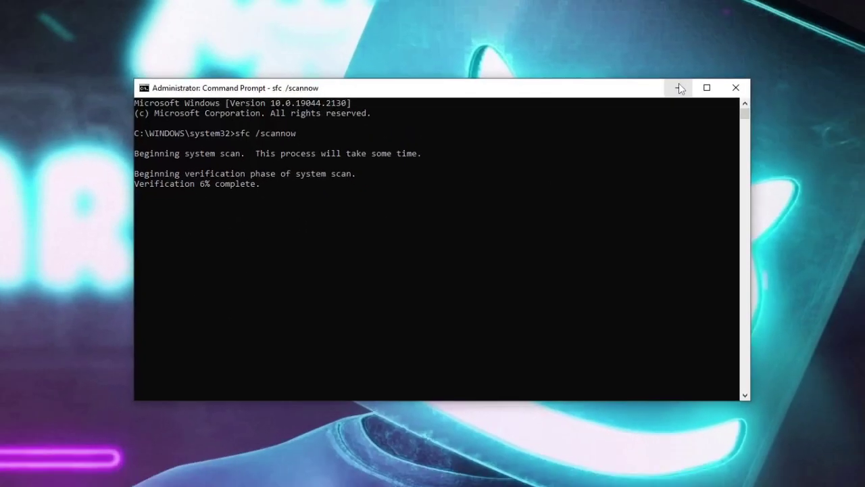
click(785, 21)
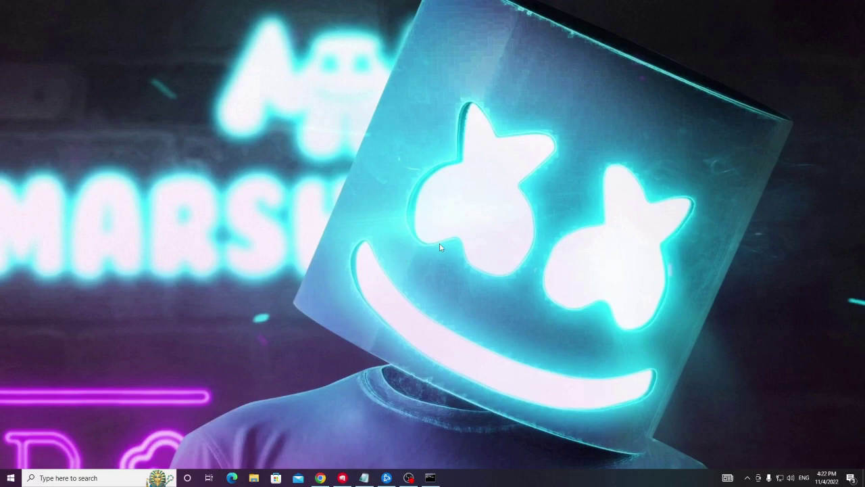
Begin a Scan and Repair of the Overwatch 2 game files from Battle.net's gear menu.
click(393, 479)
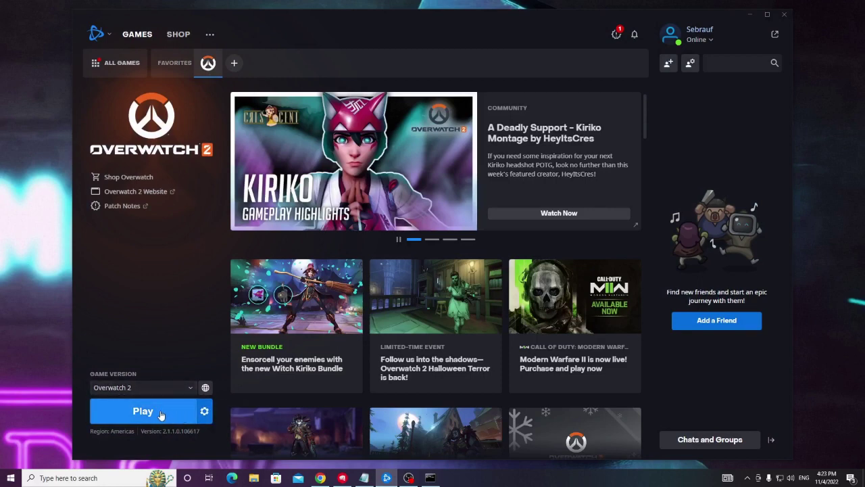
click(205, 412)
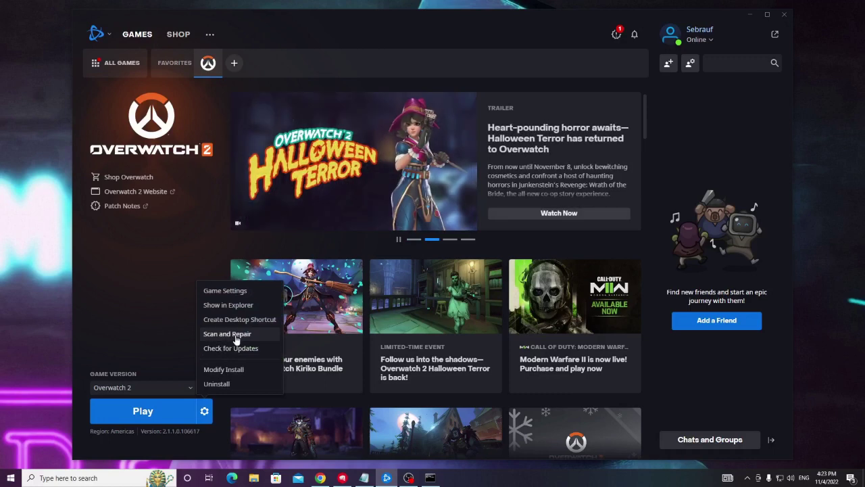
click(235, 334)
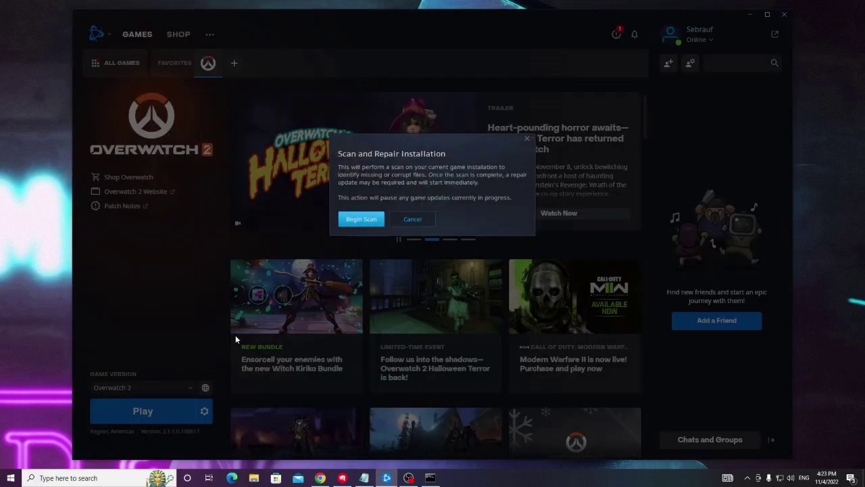
click(361, 219)
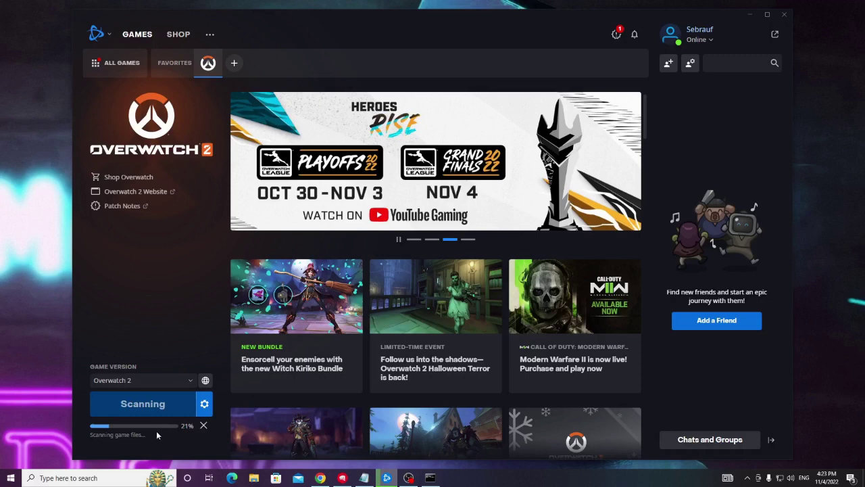
click(204, 404)
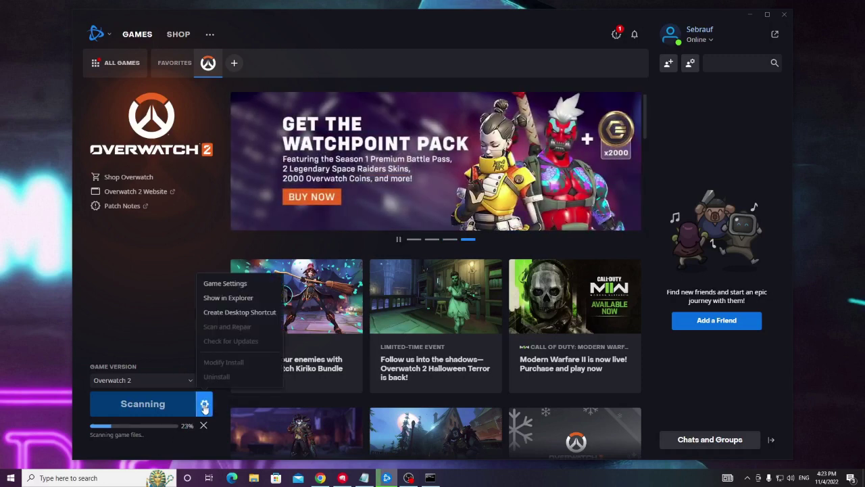
Enable additional command line arguments for Overwatch 2 and paste -tank_WorkerThreadCount 2 -d3d11 -threads 2.
click(243, 285)
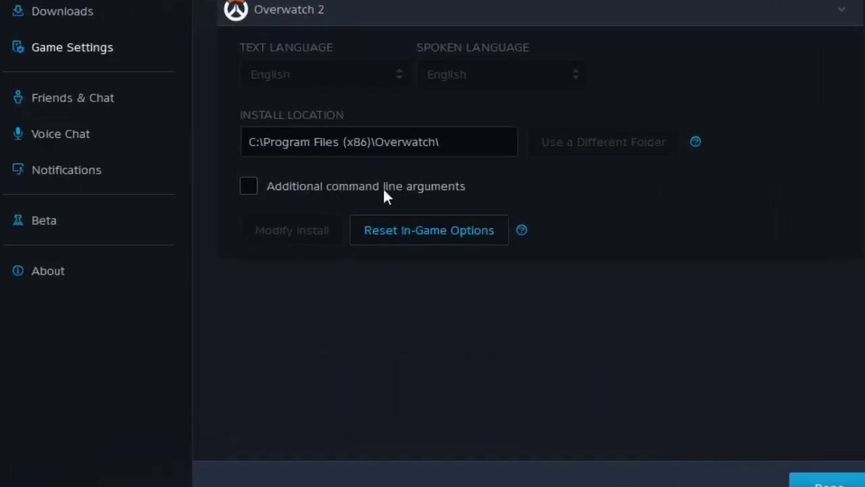
click(248, 186)
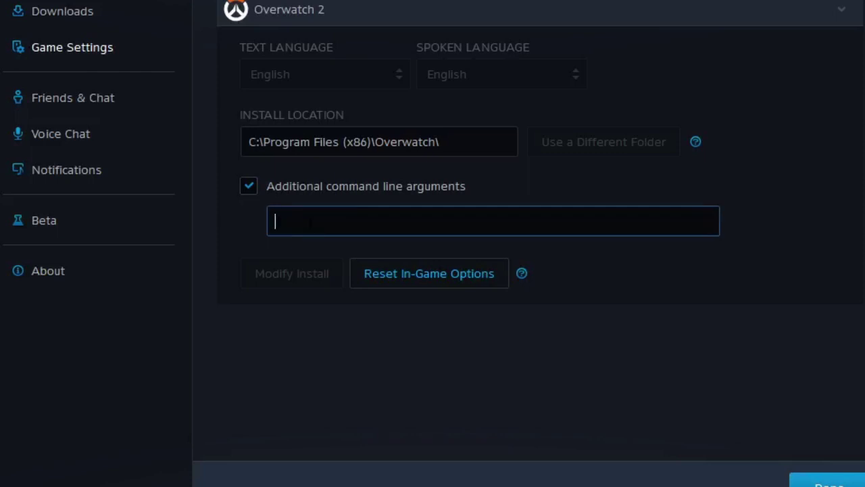
text(-tank_WorkerThreadCount 2 -d3d11 -threads 2)
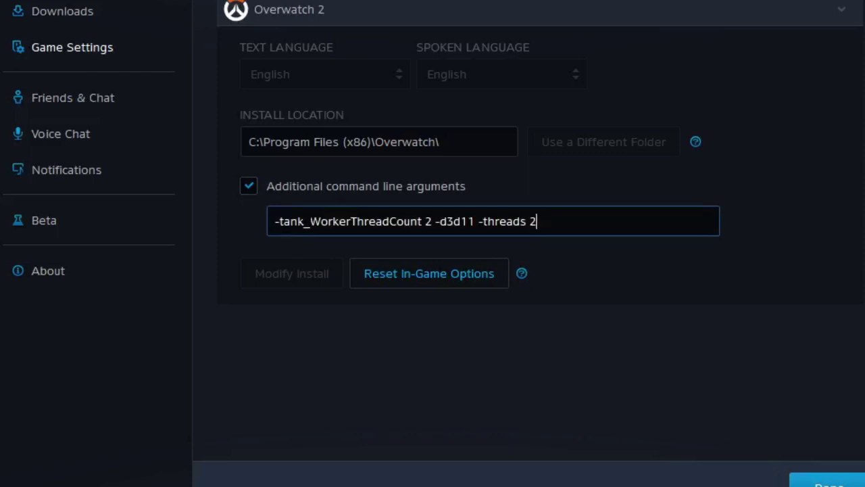
click(825, 481)
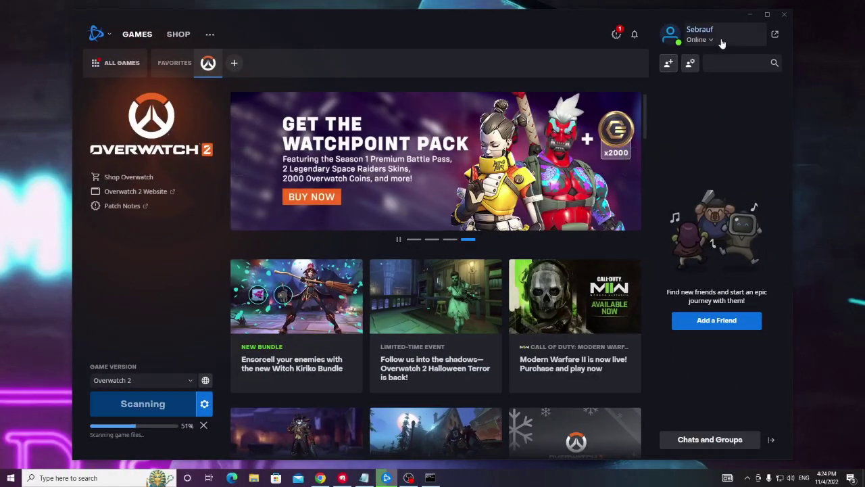
Minimize Battle.net and turn on Show desktop icons from the desktop's View menu.
click(751, 14)
right_click(450, 98)
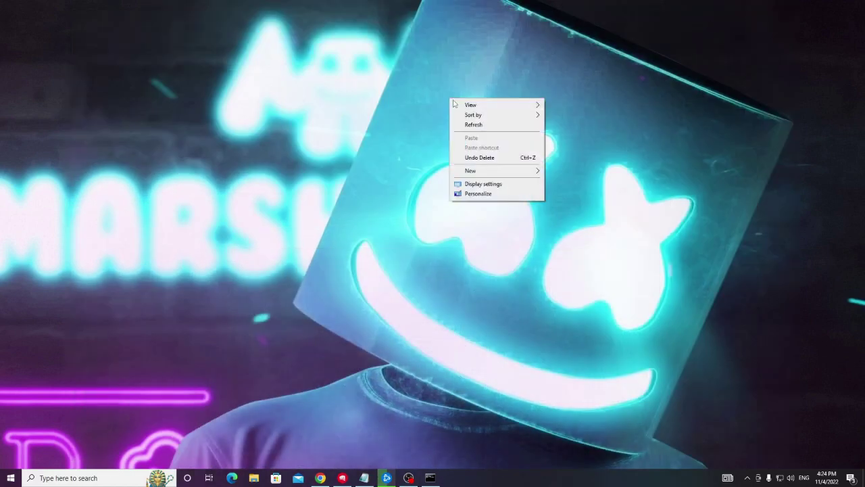
mouse_move(509, 107)
click(581, 160)
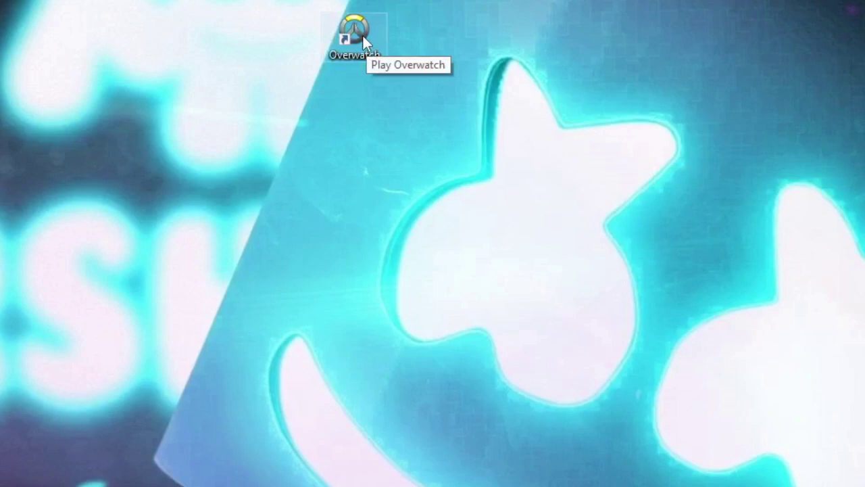
Set the Overwatch shortcut to disable fullscreen optimizations and always run as administrator.
right_click(398, 92)
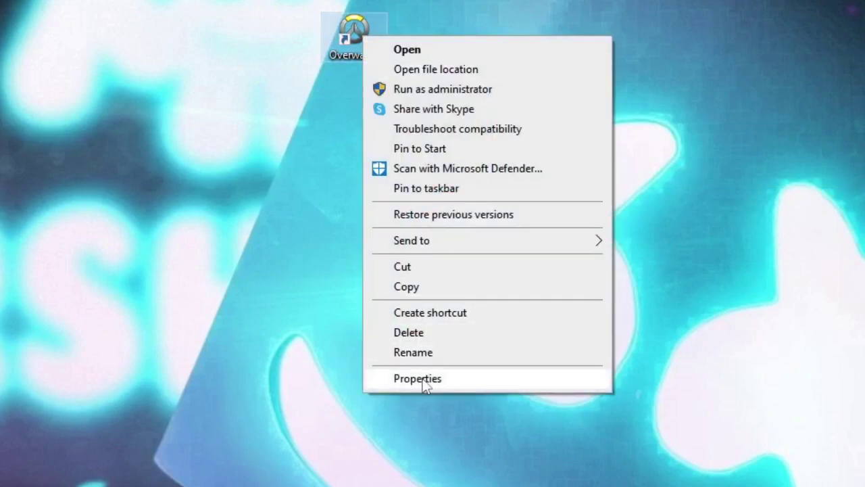
click(424, 383)
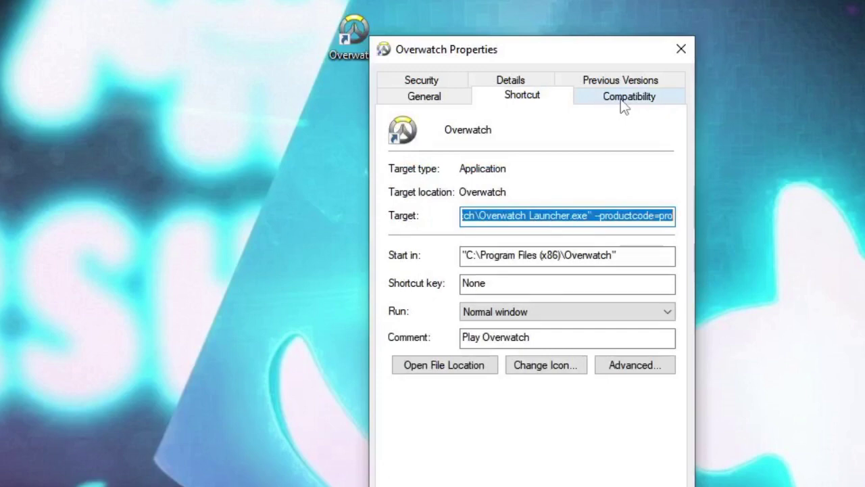
click(628, 101)
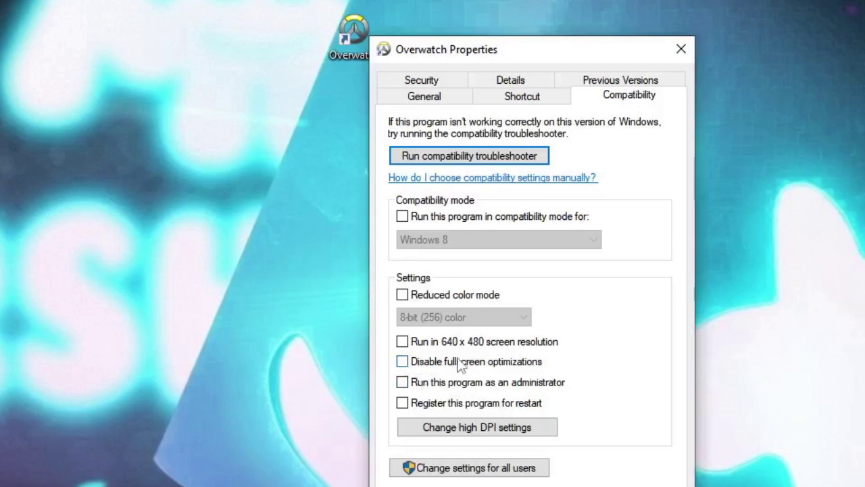
click(404, 363)
click(402, 383)
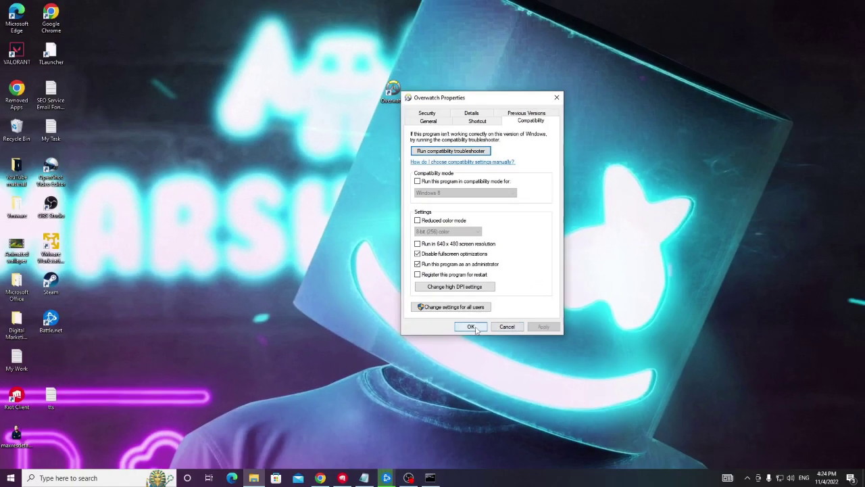
click(498, 420)
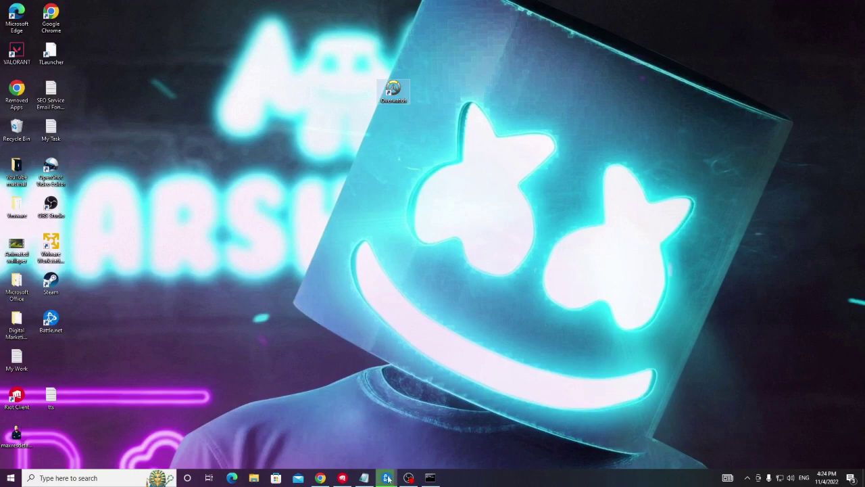
Restore Battle.net and press Play to start Overwatch 2.
click(388, 477)
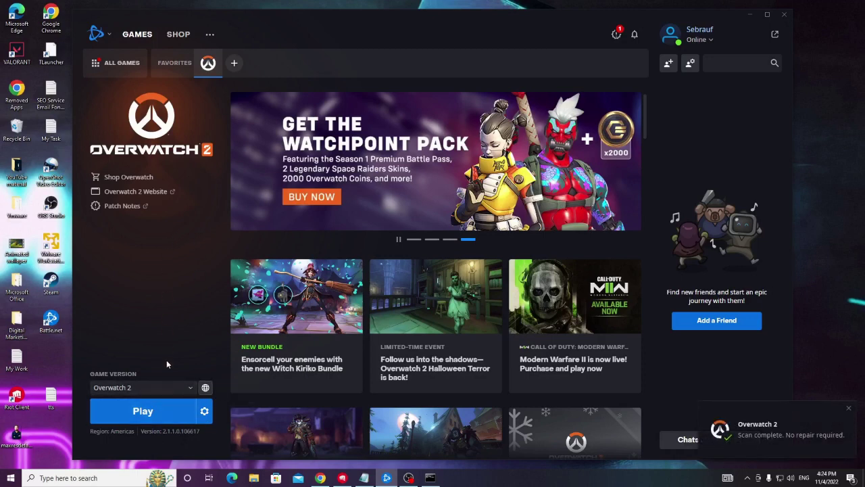
click(157, 411)
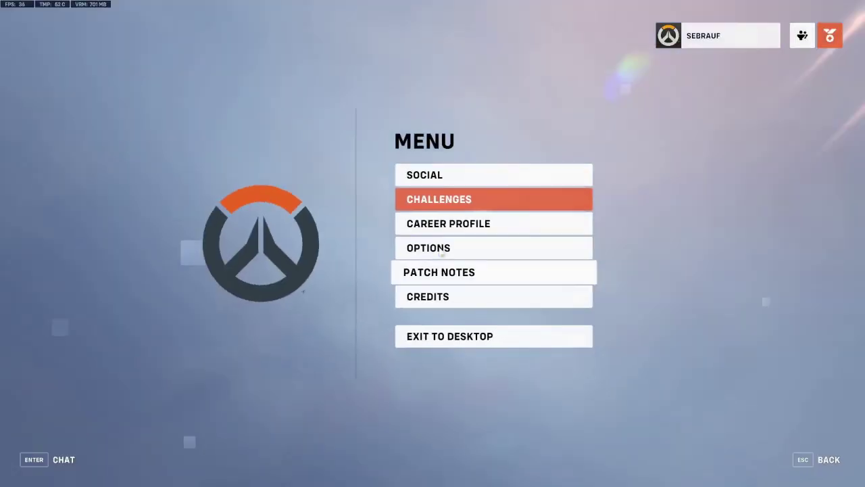
In Overwatch 2's video options, change Display Mode from Borderless Windowed to Fullscreen.
click(426, 247)
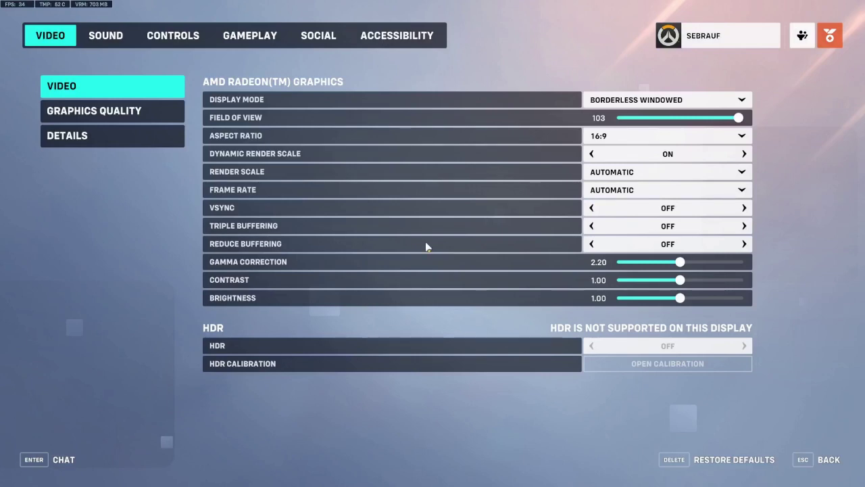
click(612, 99)
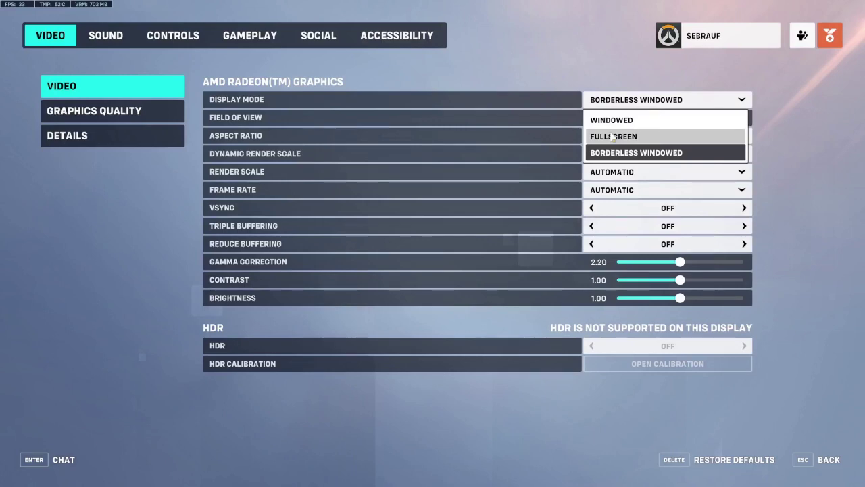
click(614, 136)
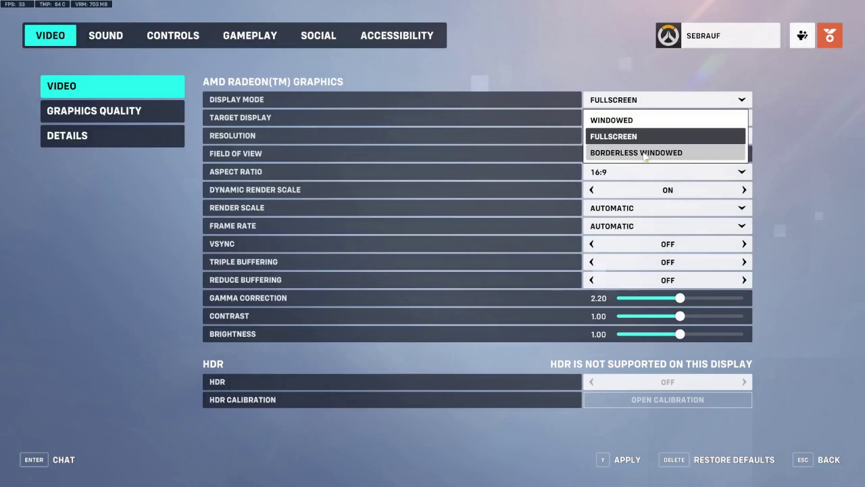
click(246, 118)
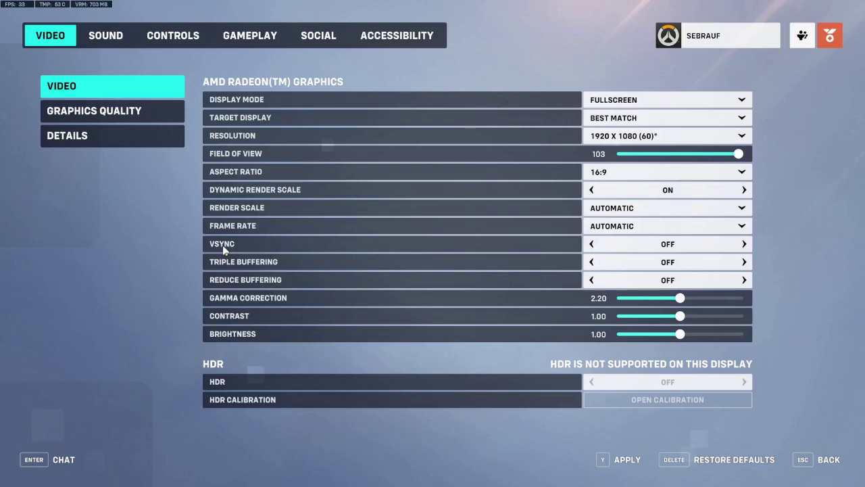
Switch VSYNC to ON and view the Graphics Quality settings.
click(223, 245)
click(95, 111)
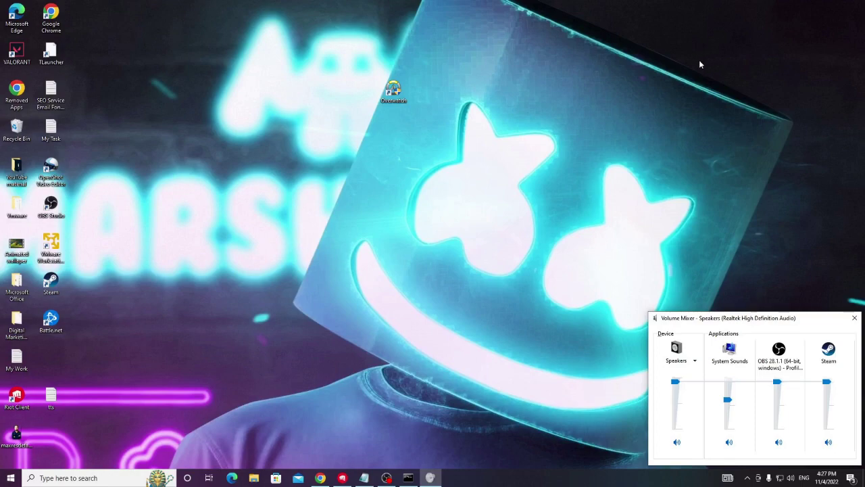
Open regedit at ...\Control\GraphicsDrivers and copy the key path from the address bar.
click(106, 477)
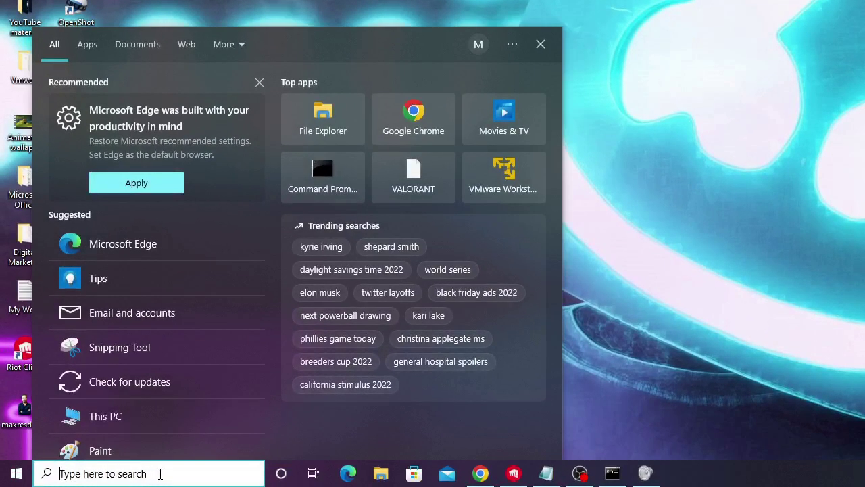
text(reg)
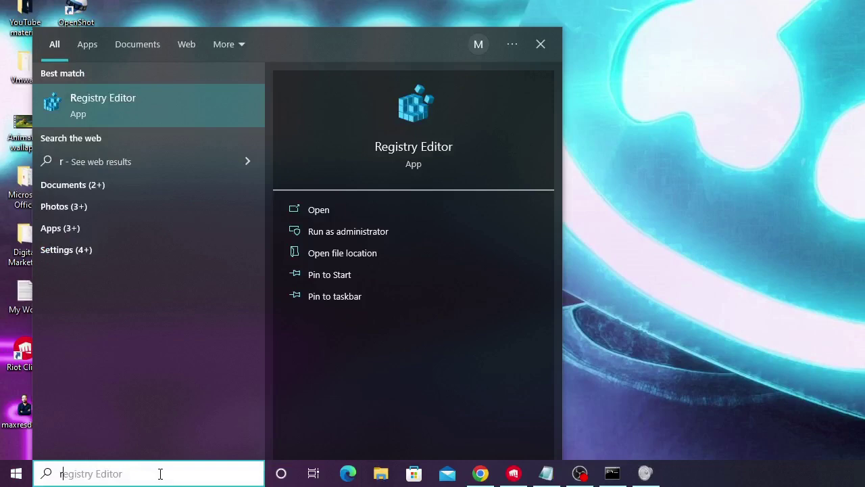
text(edit)
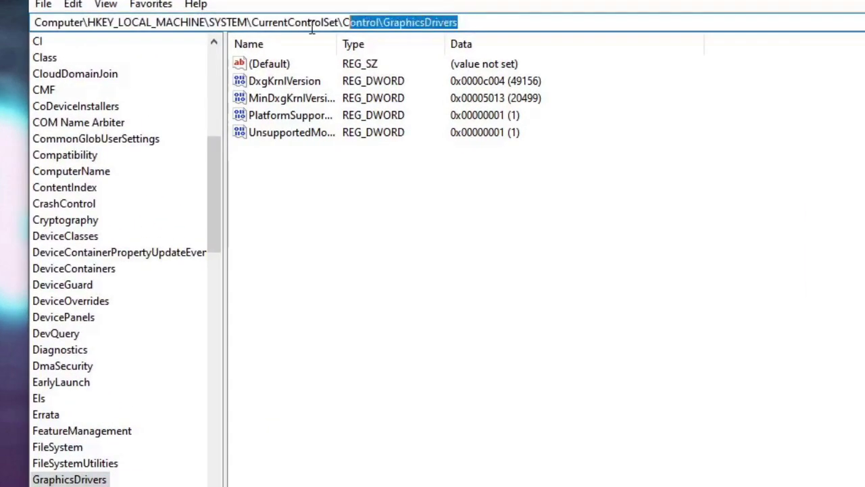
drag(312, 27, 32, 24)
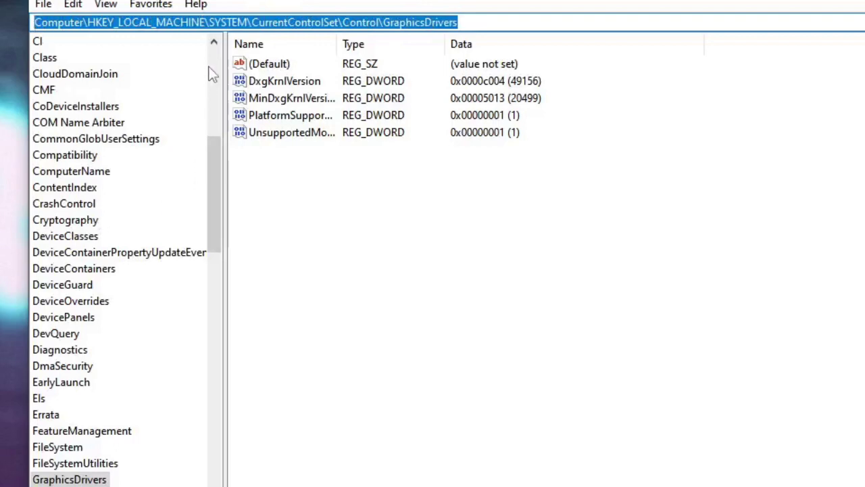
right_click(241, 25)
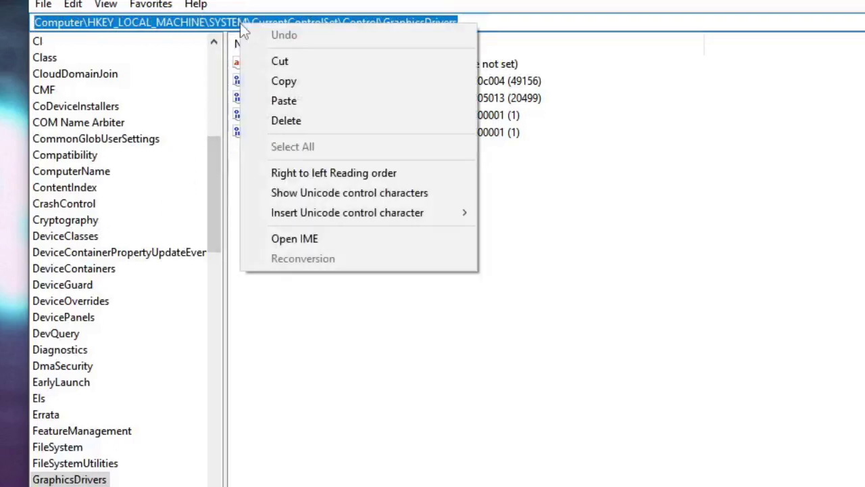
click(284, 81)
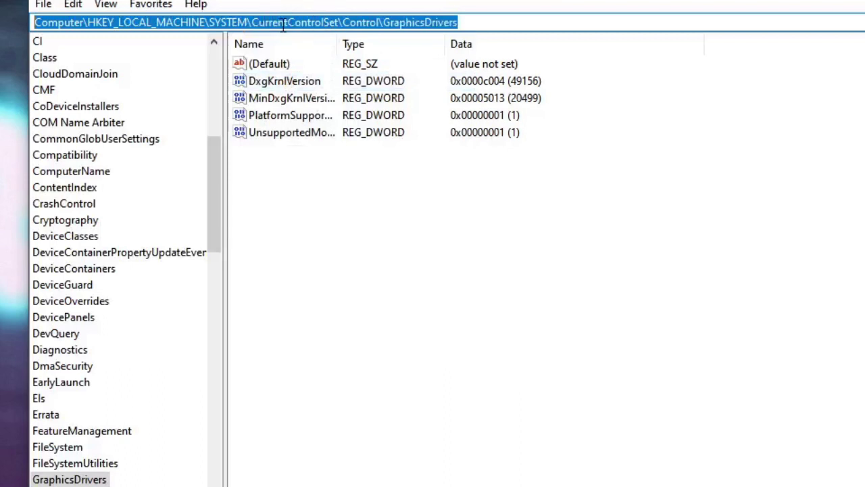
scroll(212, 342, left, 2)
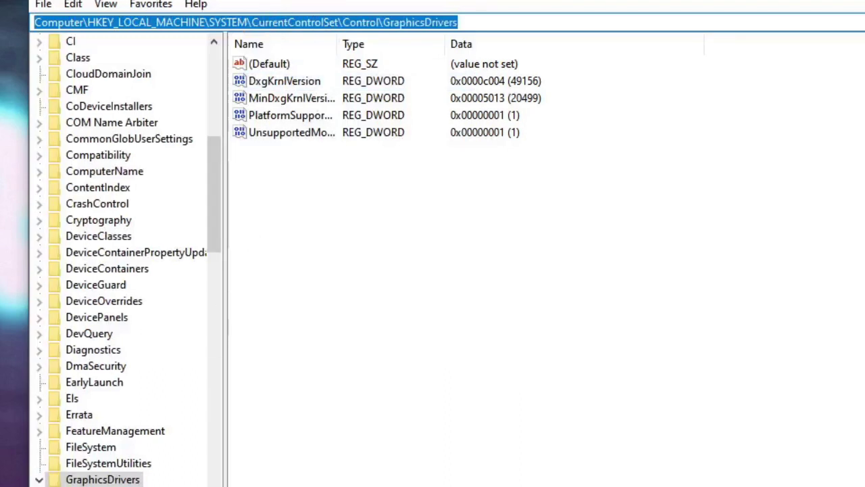
scroll(135, 481, left, 1)
click(139, 480)
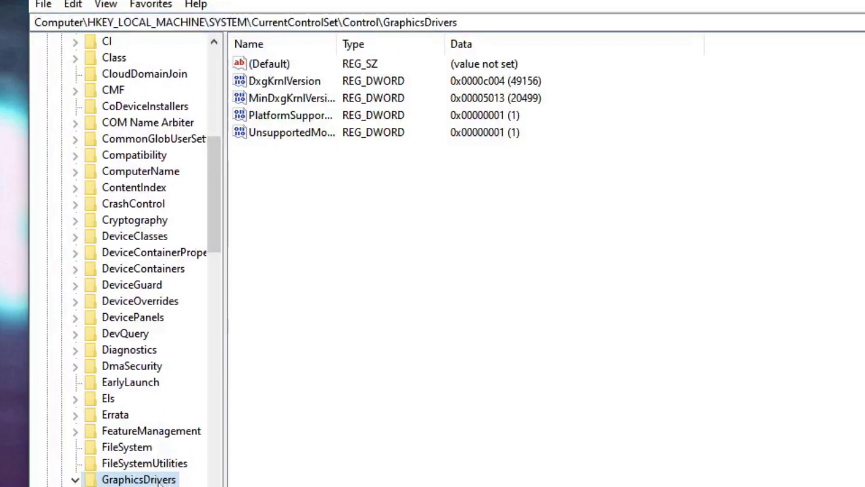
click(382, 451)
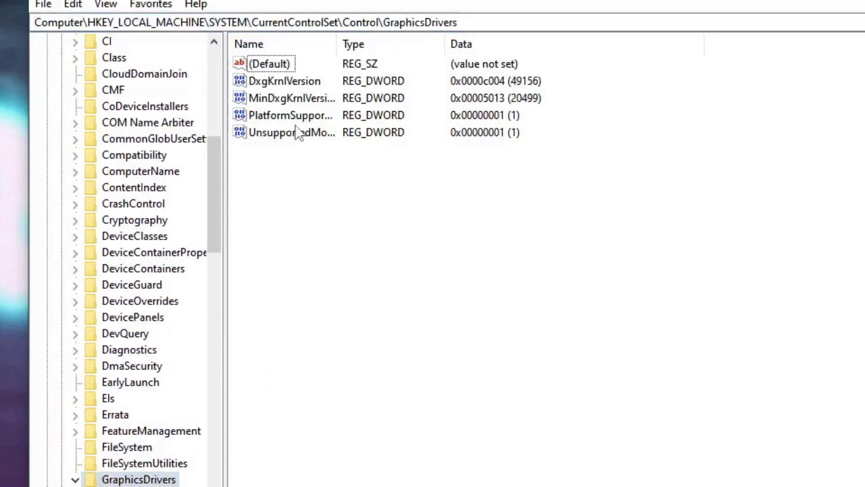
Create a new DWORD (32-bit) value in GraphicsDrivers named TdrDelay.
right_click(403, 204)
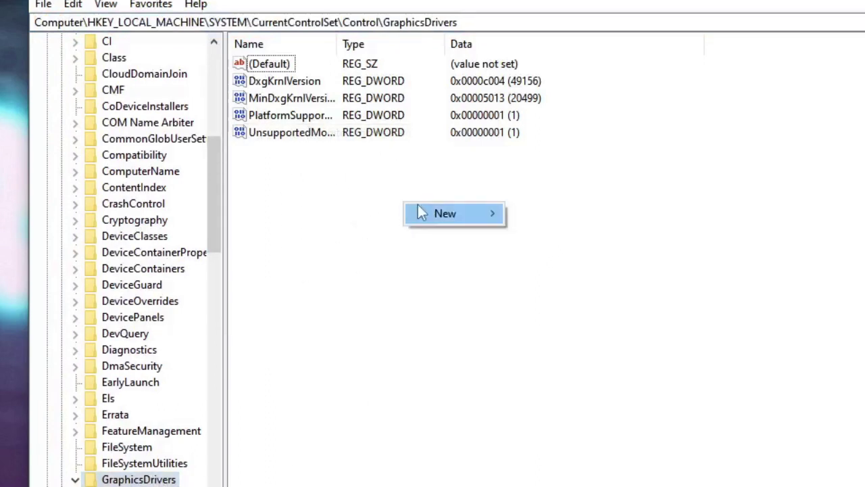
mouse_move(464, 214)
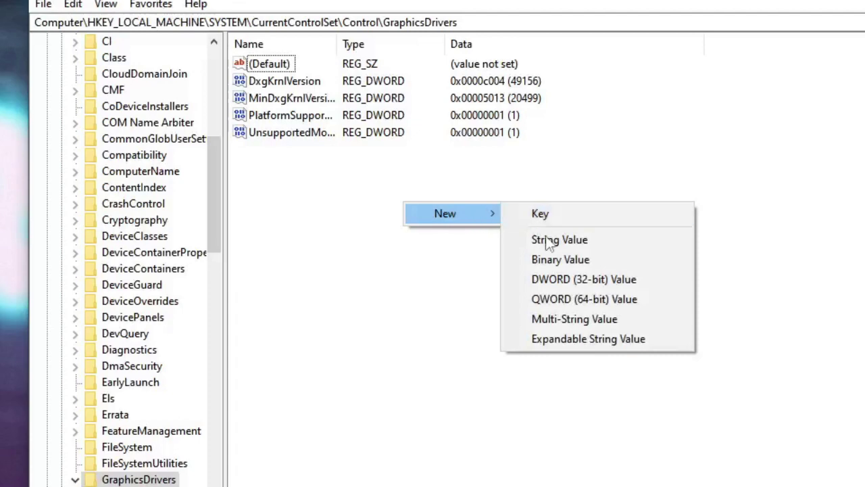
click(581, 283)
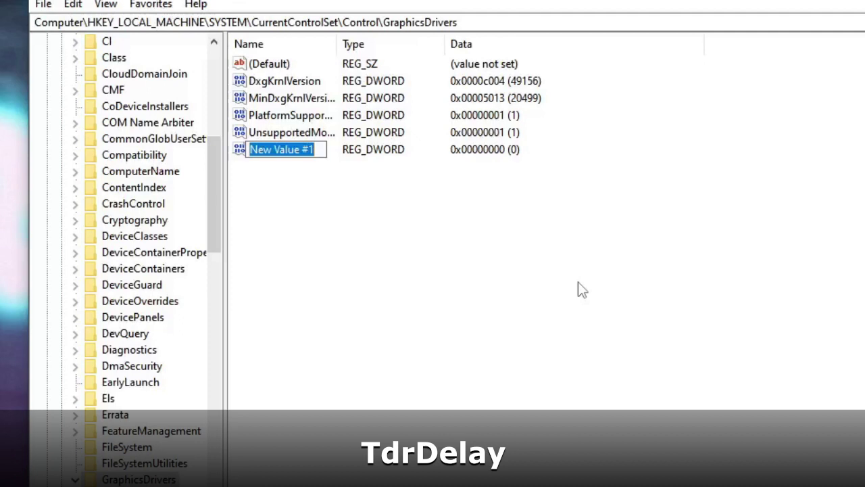
text(Tder)
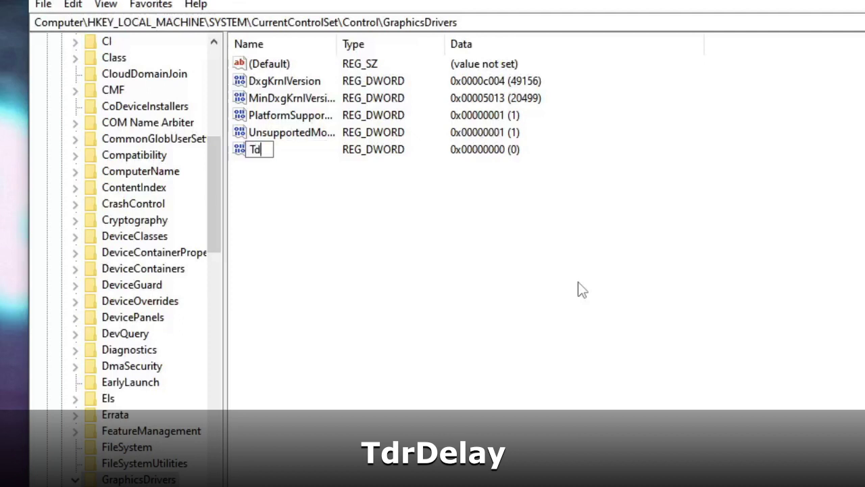
key(BackSpace)
key(BackSpace)
text(rDelay)
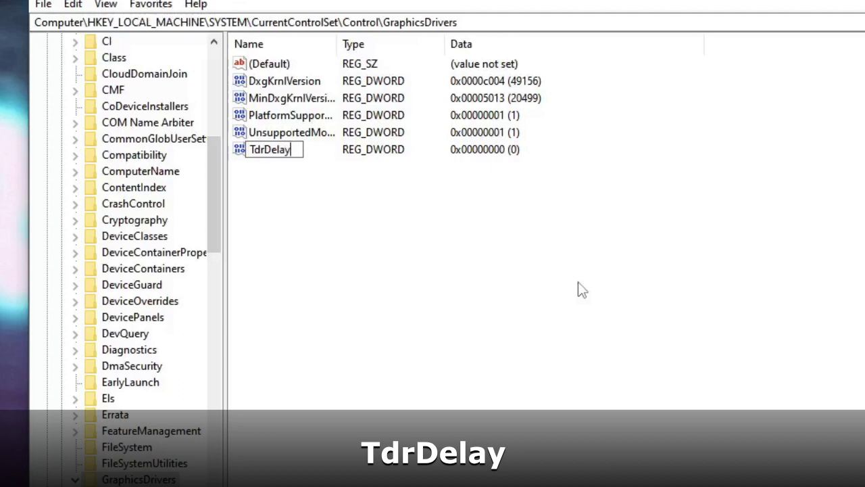
key(Return)
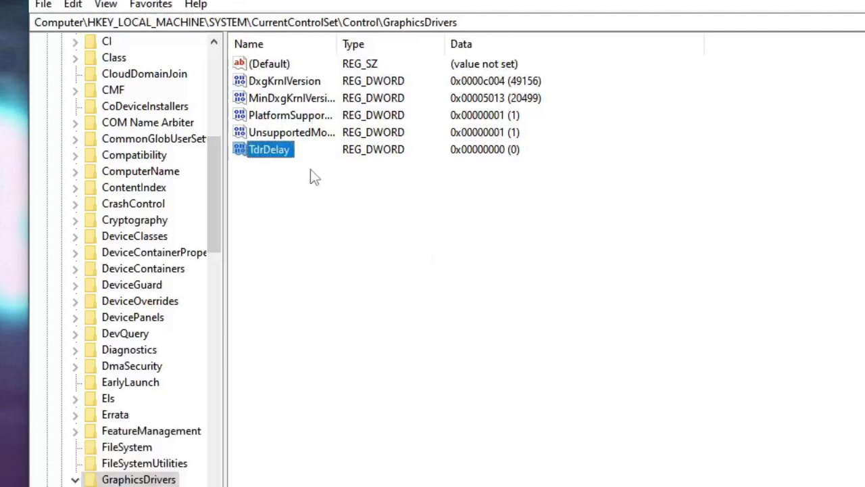
Set TdrDelay's data to 60 in decimal.
double_click(288, 155)
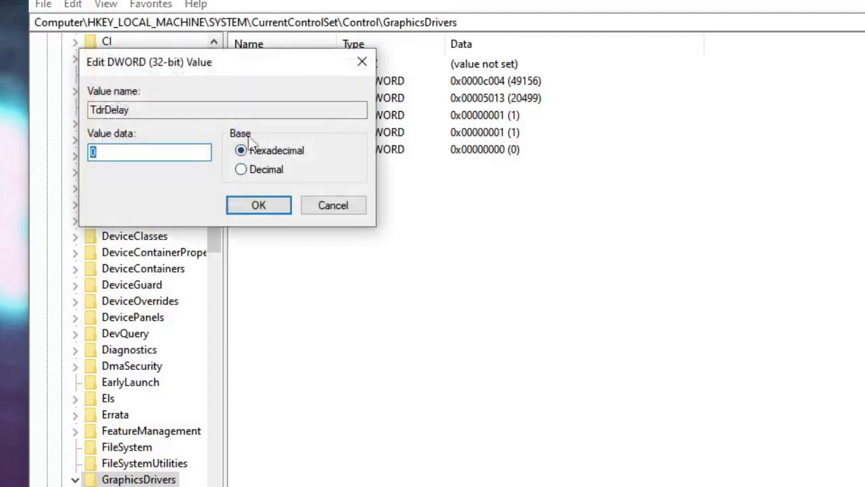
click(241, 169)
double_click(135, 152)
text(60)
click(257, 206)
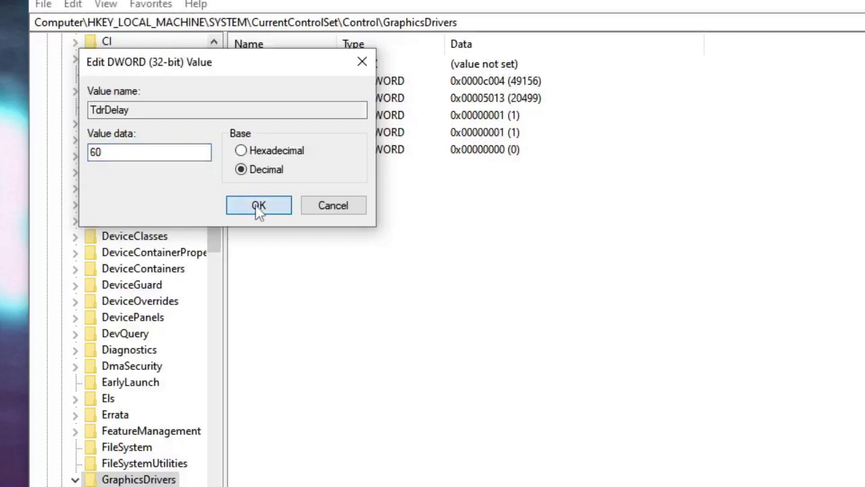
Create another DWORD (32-bit) value in GraphicsDrivers named TderDdiDelay.
right_click(386, 245)
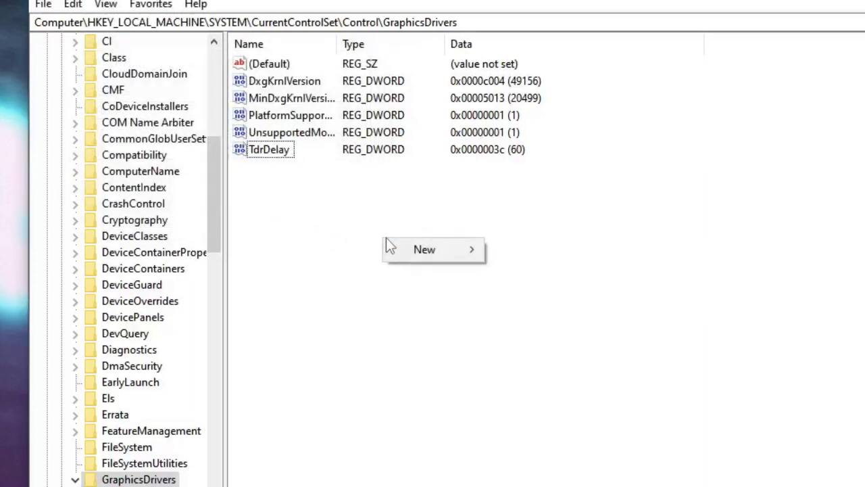
mouse_move(434, 251)
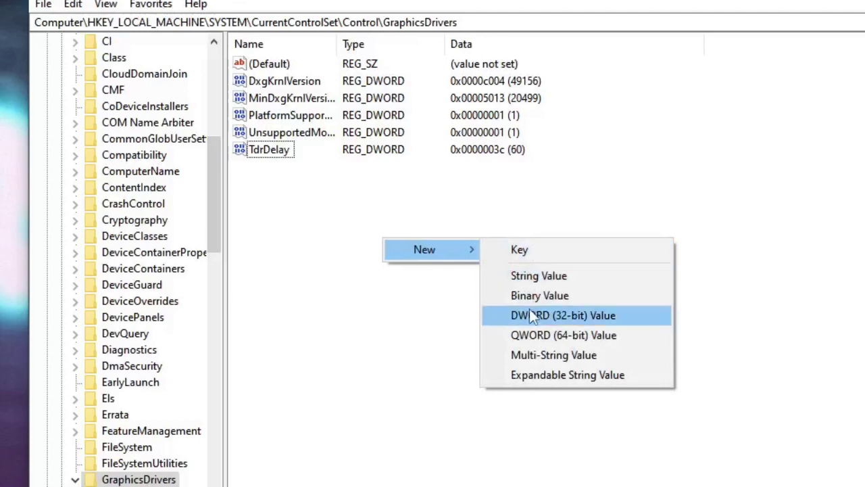
click(567, 318)
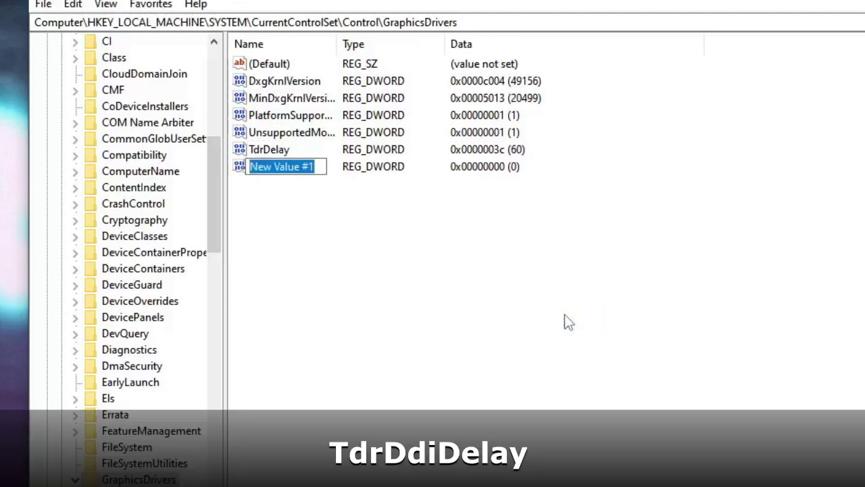
text(Tder)
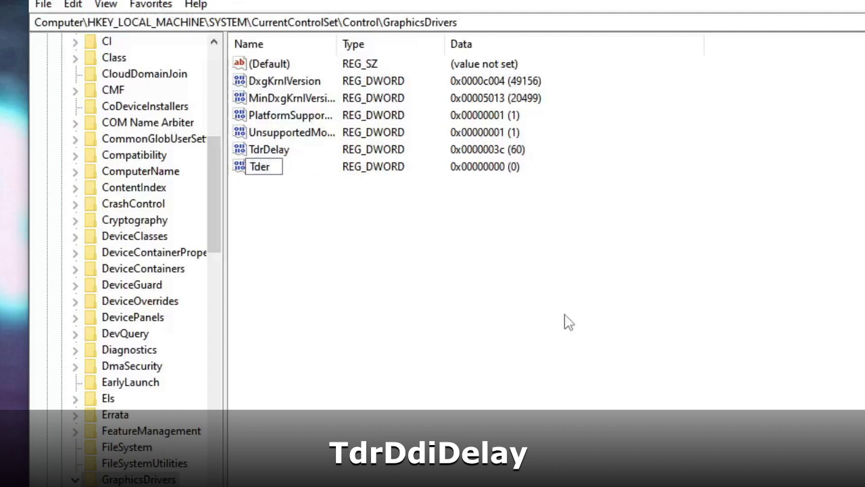
text(Dd)
key(BackSpace)
text(diDelay)
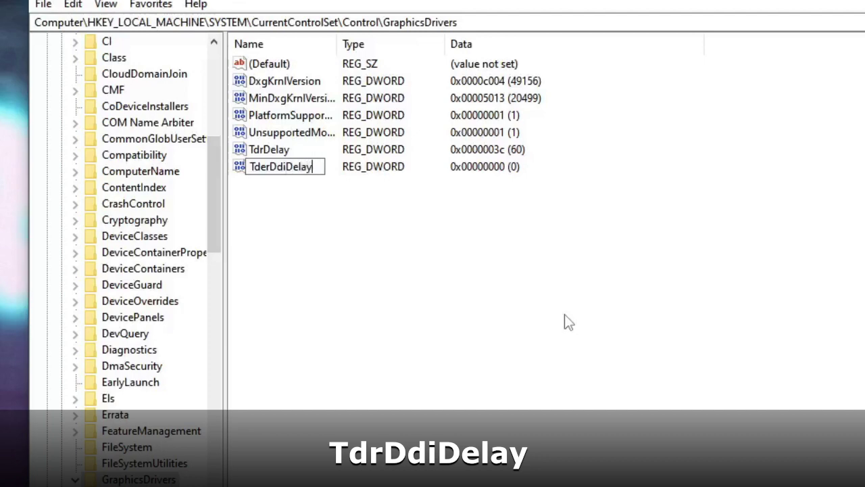
key(Return)
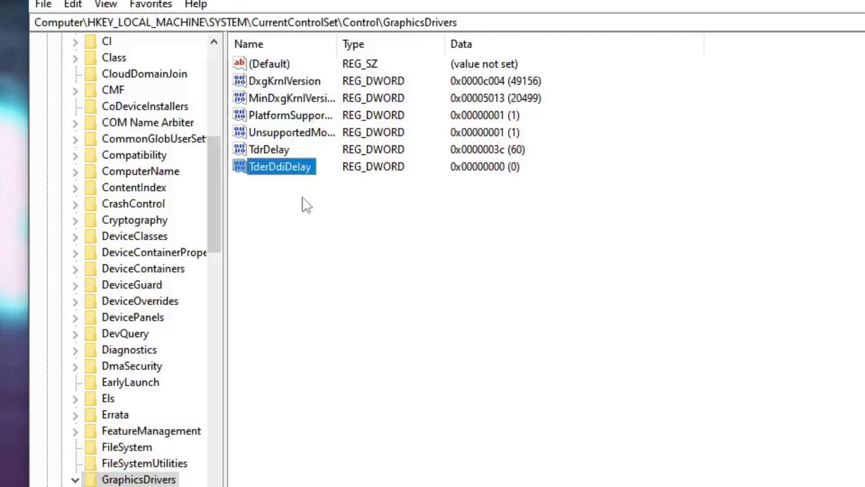
Set TderDdiDelay's data to 60 in decimal.
double_click(292, 170)
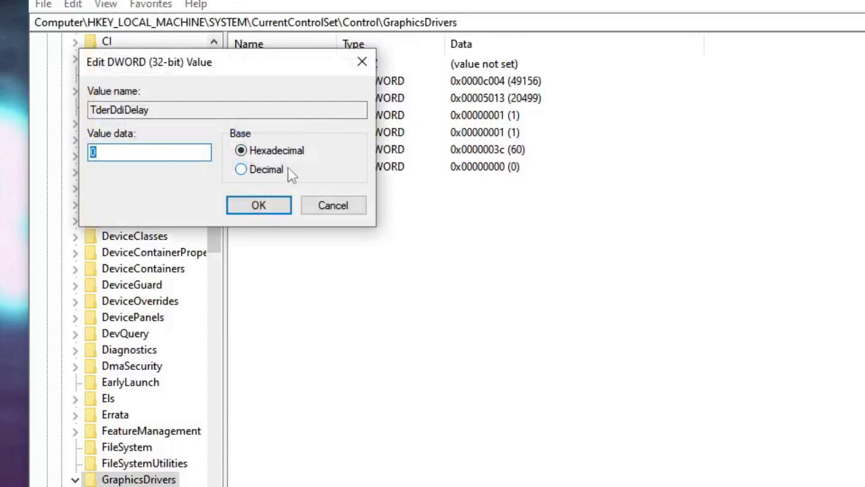
click(245, 173)
click(98, 154)
double_click(98, 154)
text(60)
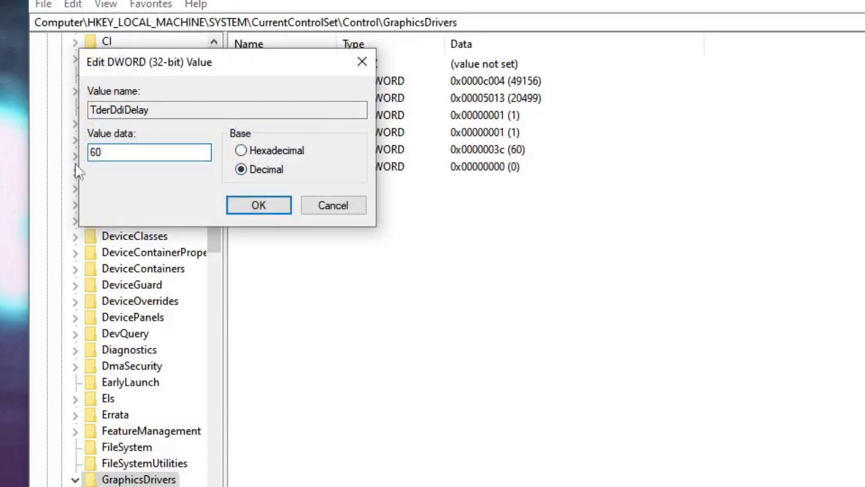
click(257, 206)
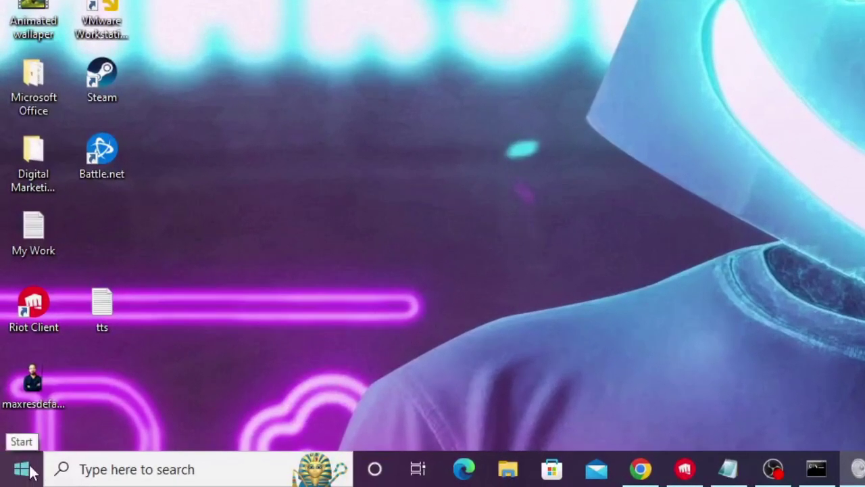
Open Windows Settings and search for 'xbox'.
right_click(31, 470)
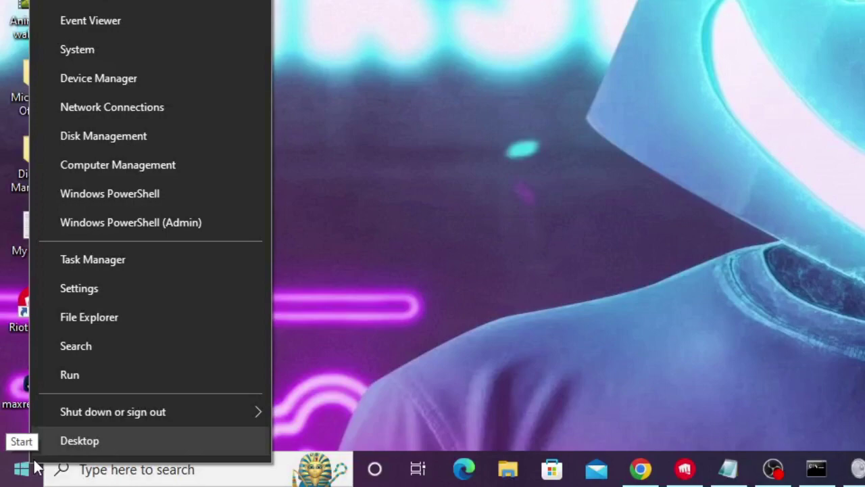
click(99, 291)
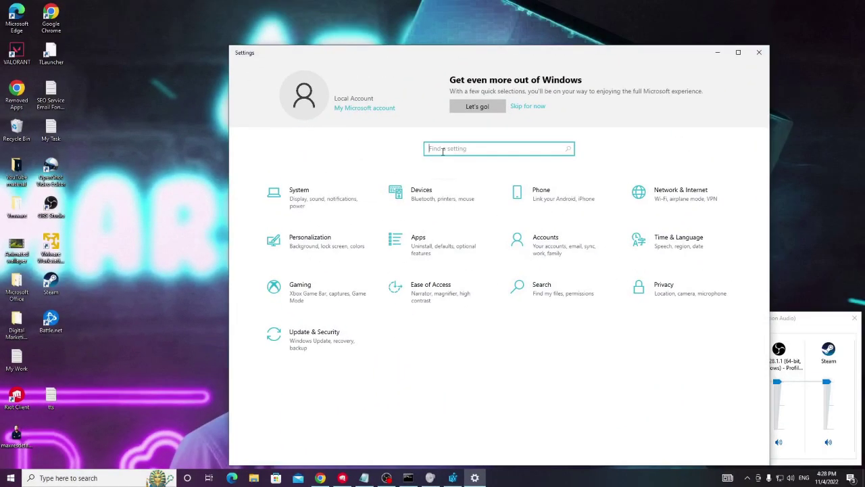
text(xbox)
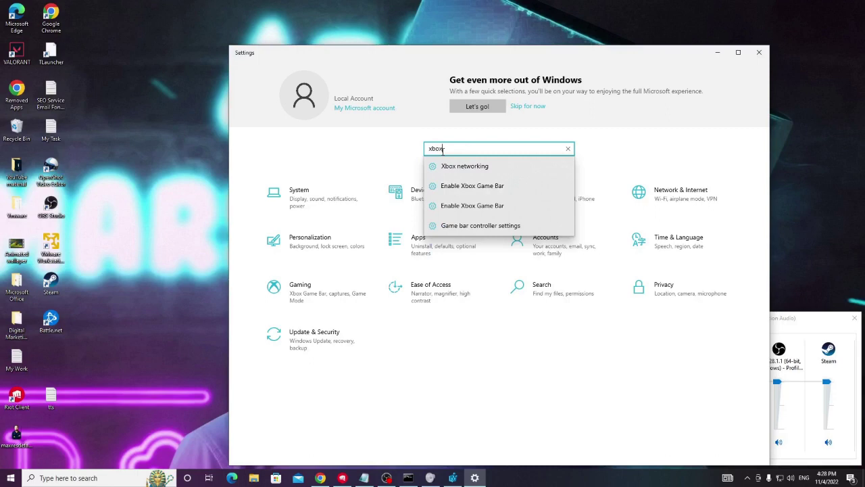
Leave the Xbox Game Bar toggle Off, confirm Game Mode is on, and close Settings.
click(486, 188)
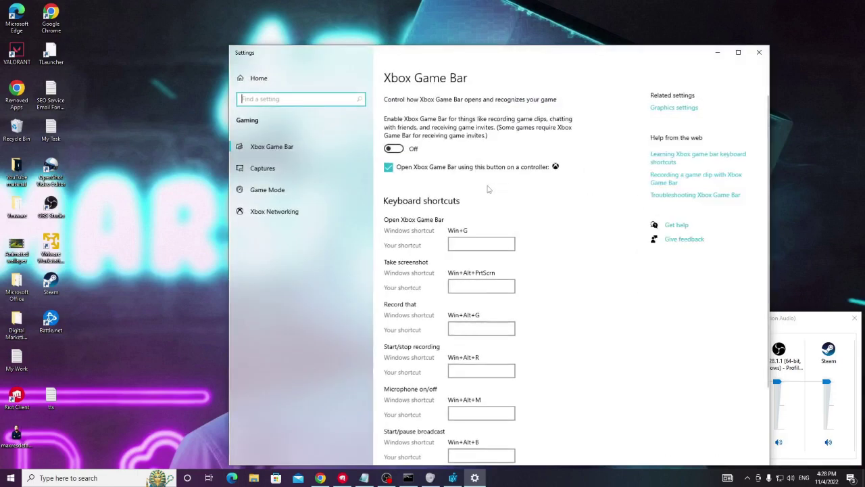
click(399, 150)
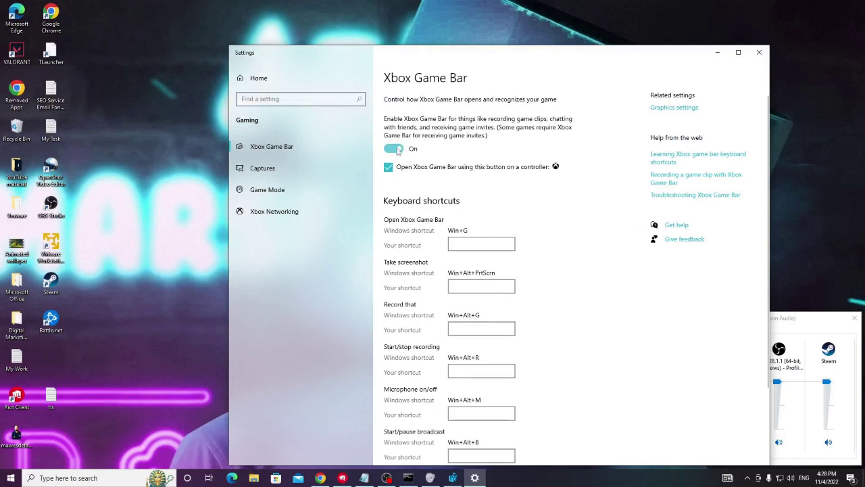
click(399, 150)
click(281, 193)
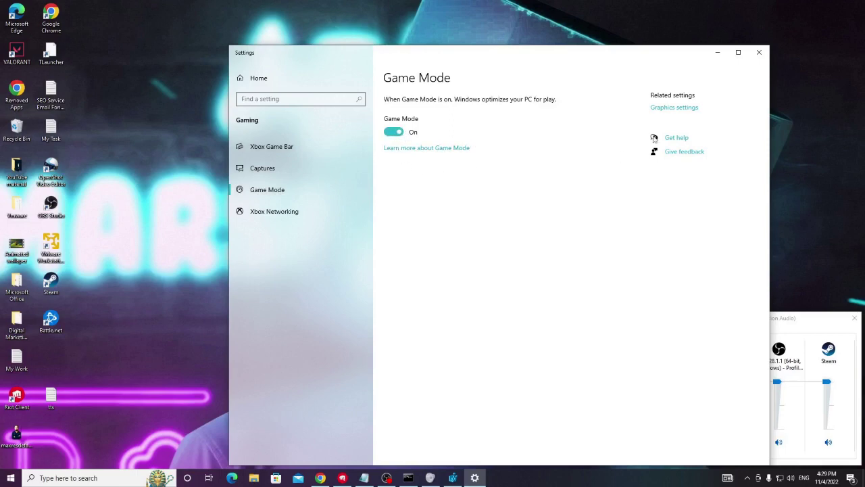
click(759, 53)
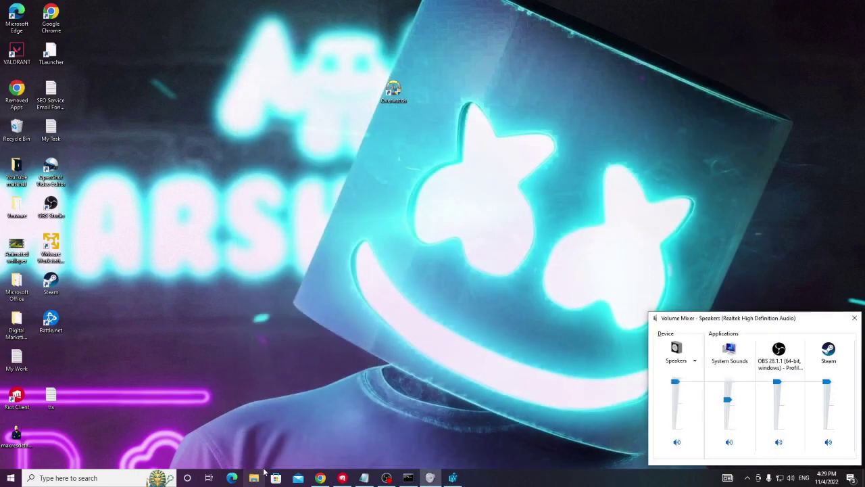
Open C:\Windows\System32 in File Explorer.
click(255, 478)
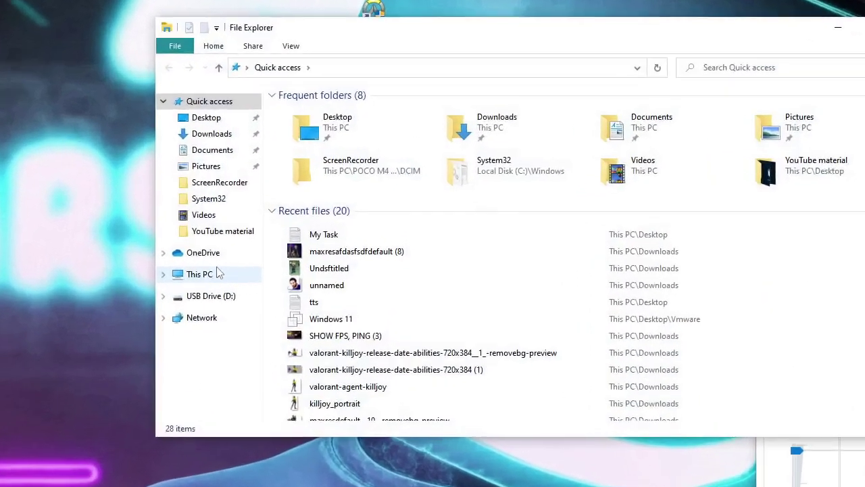
click(281, 262)
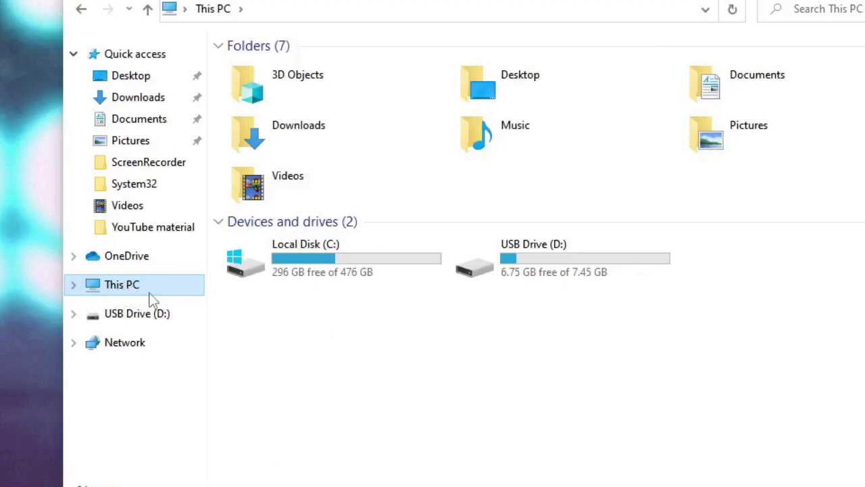
click(330, 269)
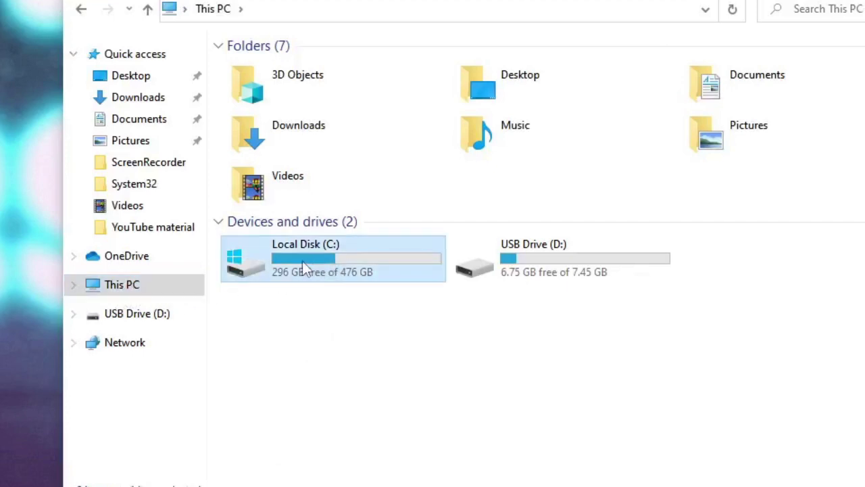
double_click(343, 258)
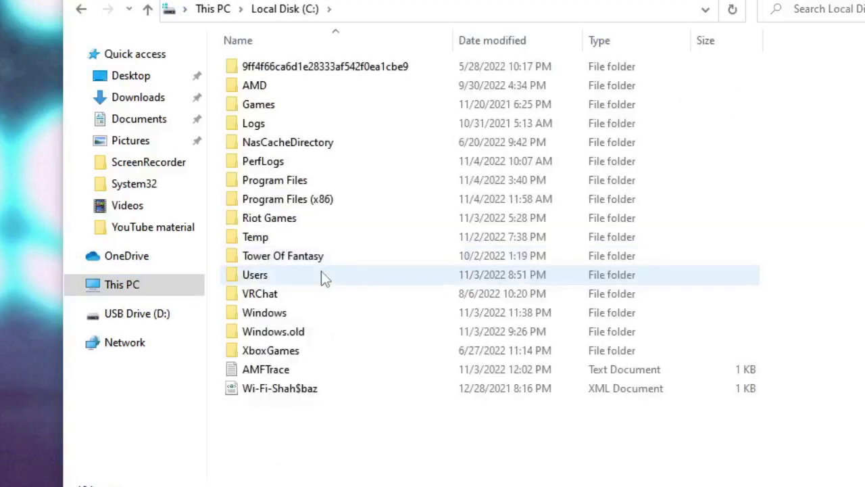
double_click(298, 323)
click(298, 318)
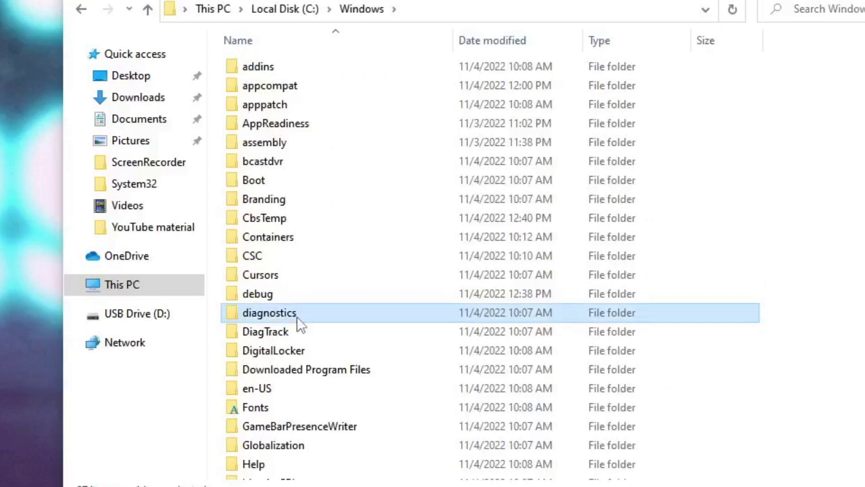
scroll(300, 325, down, 15)
double_click(300, 324)
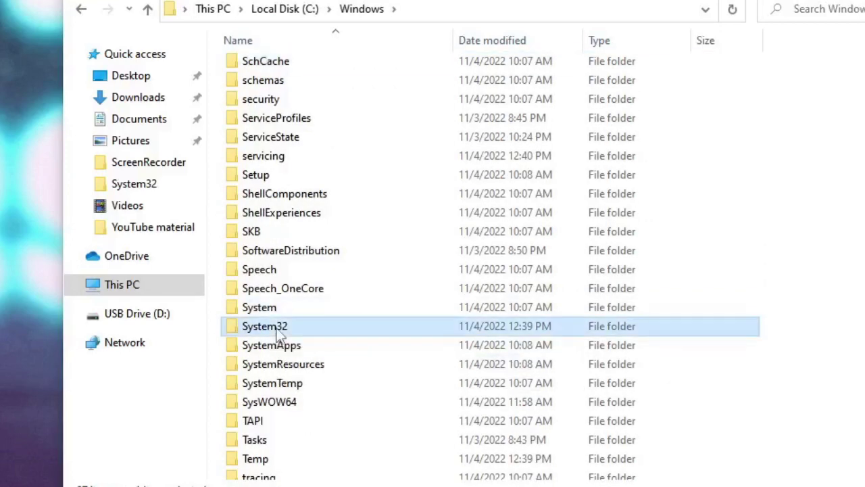
Search System32 for 'rzchromasdk64', find no matches, and close File Explorer.
click(813, 13)
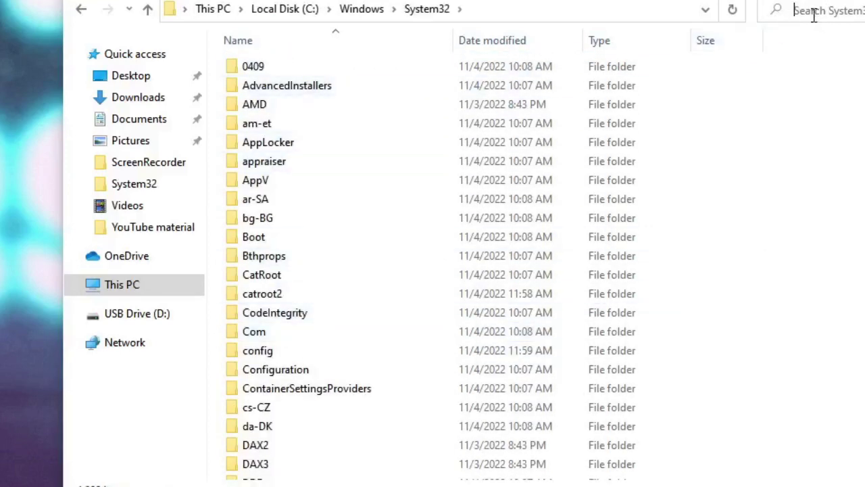
text(r)
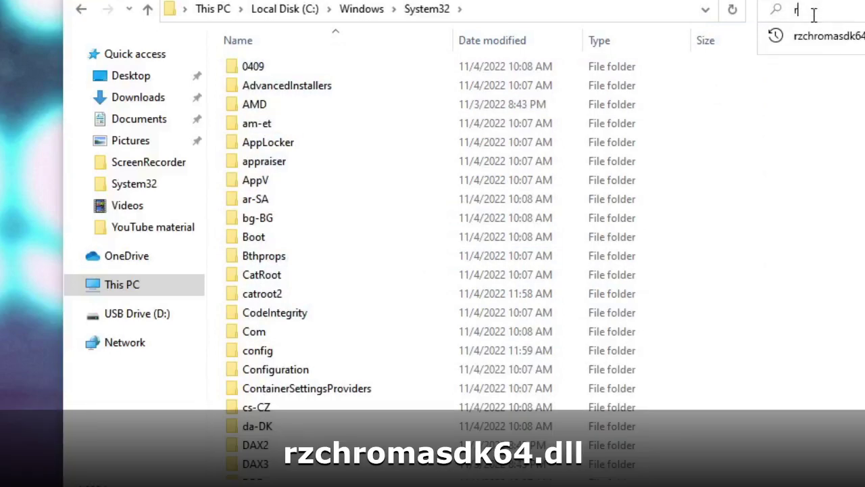
text(zch)
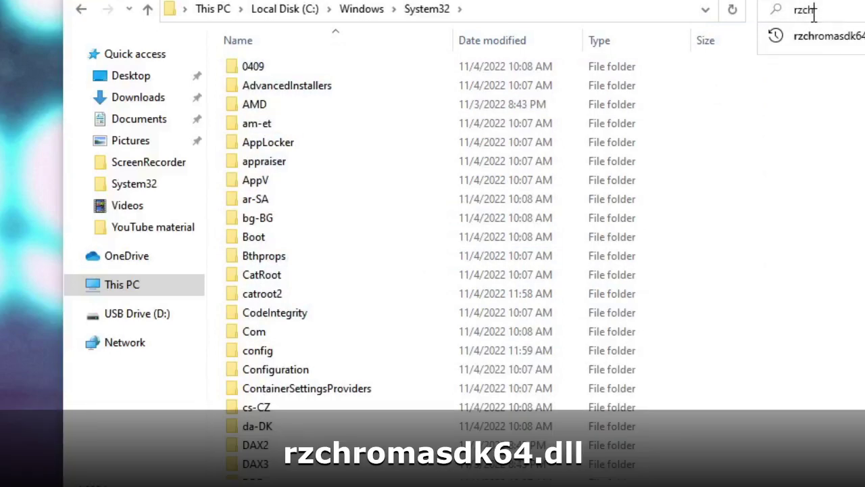
text(romasdk)
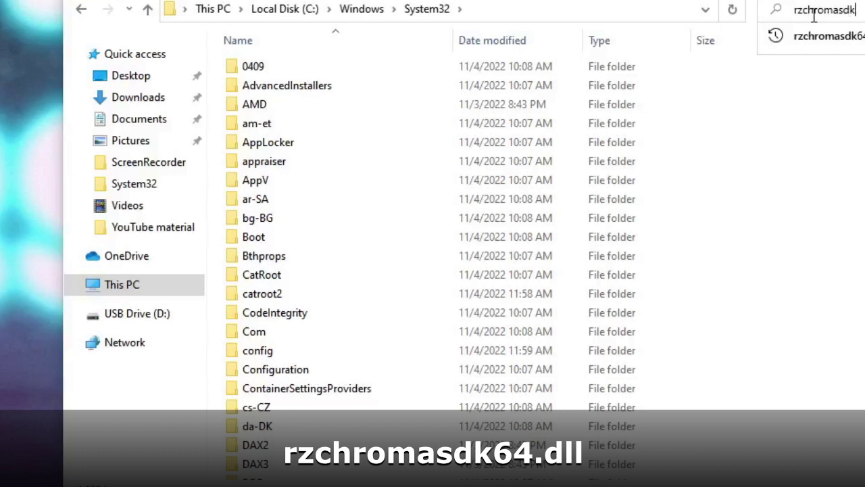
text(64)
key(Return)
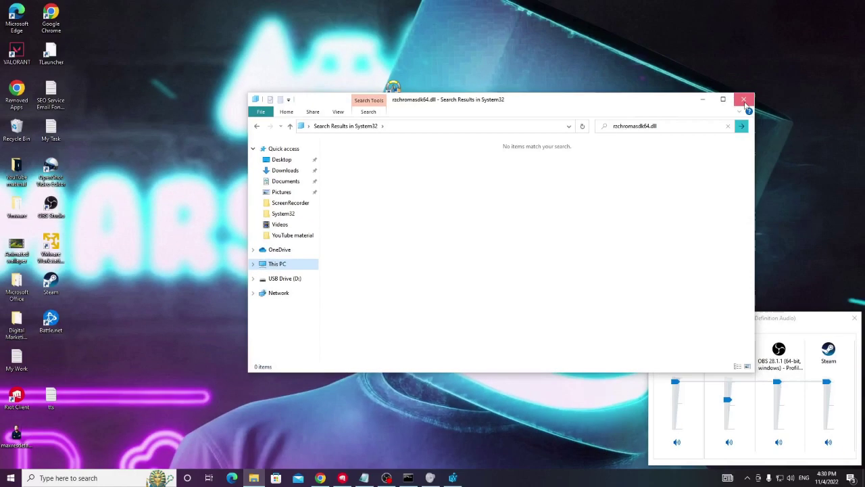
click(745, 95)
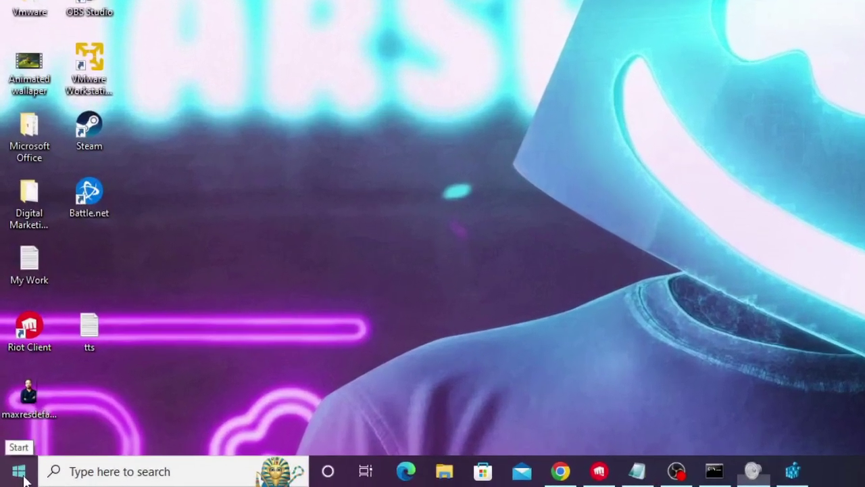
Open Device Manager, expand Display adapters and open the AMD Radeon(TM) Graphics context menu.
right_click(14, 478)
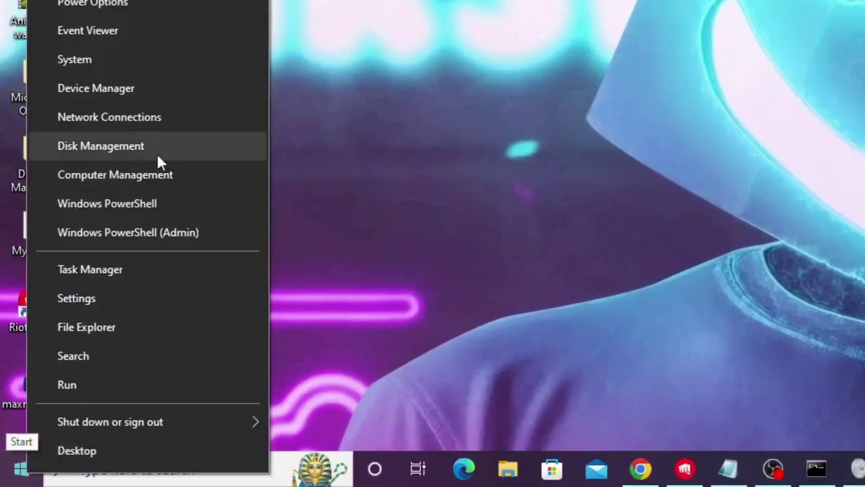
click(147, 88)
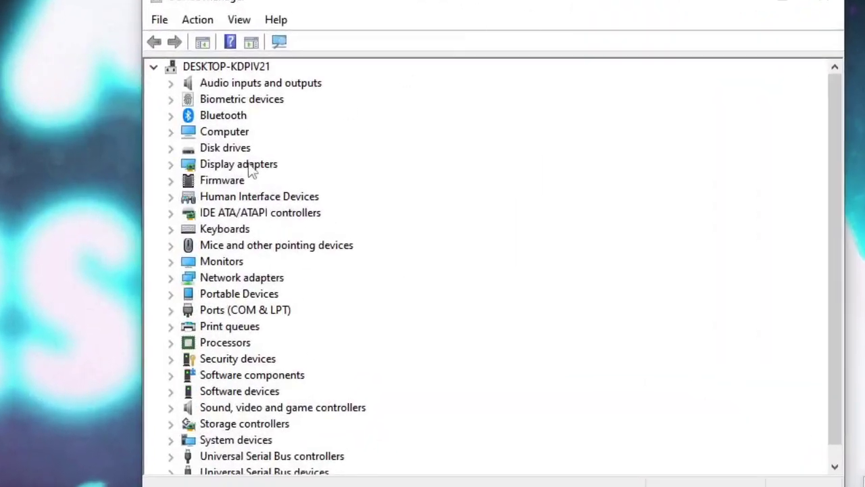
double_click(252, 170)
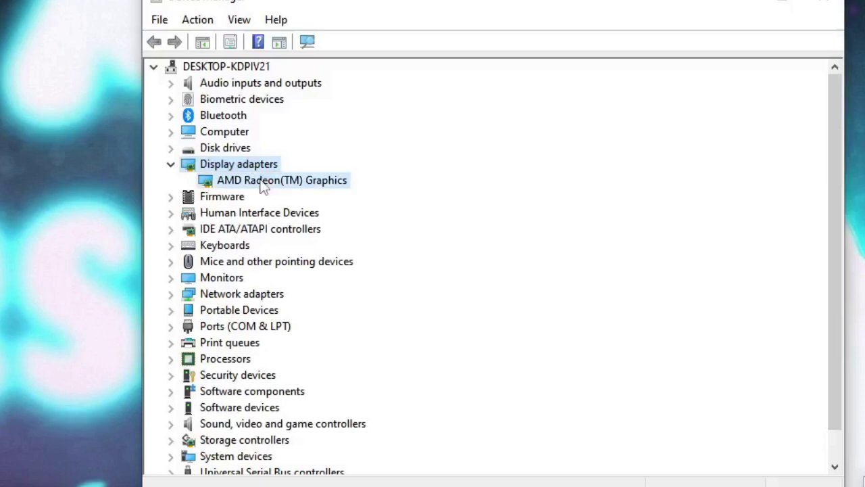
click(261, 181)
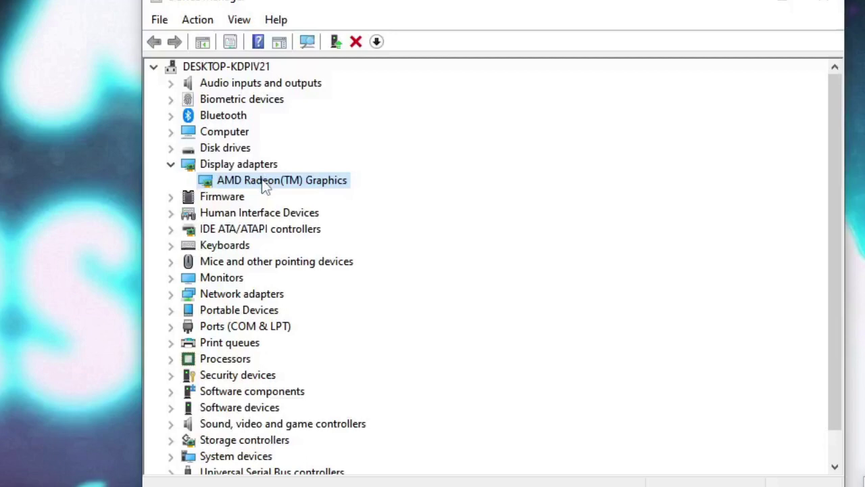
right_click(265, 186)
Run an automatic driver search for AMD Radeon(TM) Graphics; the best driver is already installed.
click(318, 189)
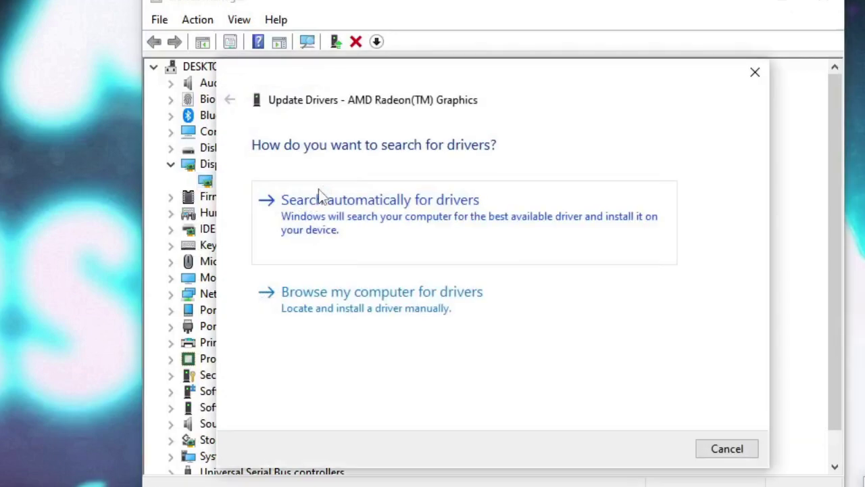
click(371, 220)
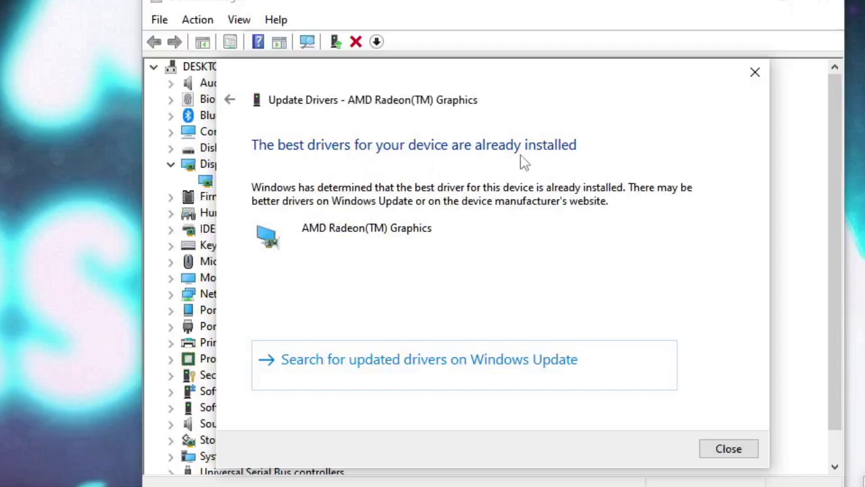
click(729, 449)
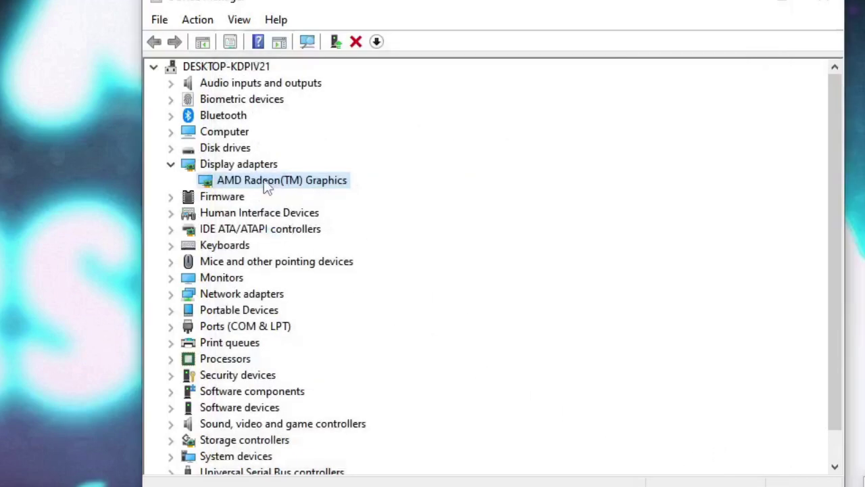
Start uninstalling the AMD Radeon adapter, cancel it, and close Device Manager.
right_click(299, 181)
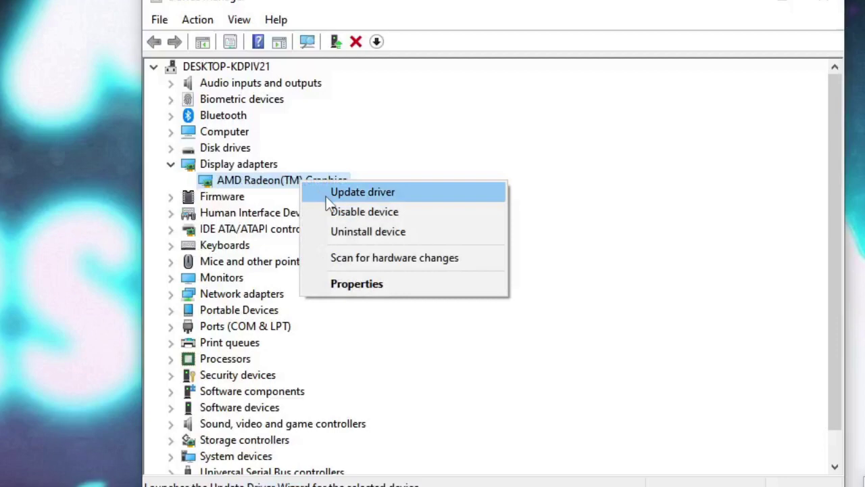
click(368, 232)
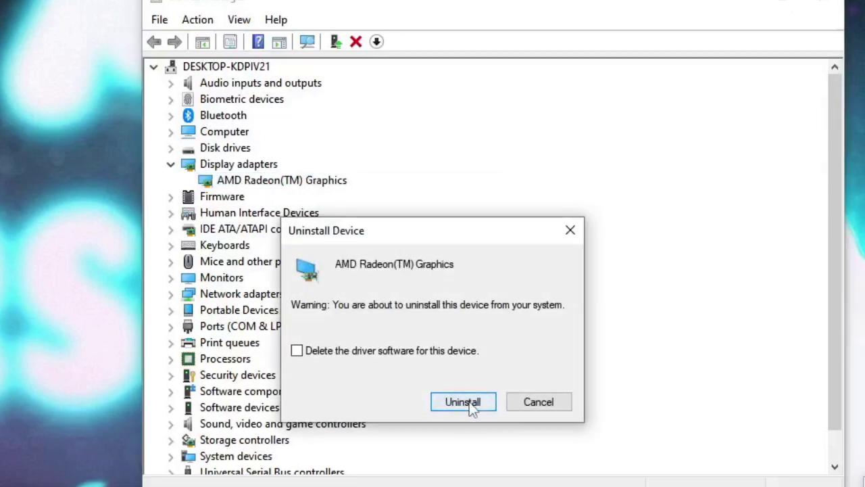
click(534, 410)
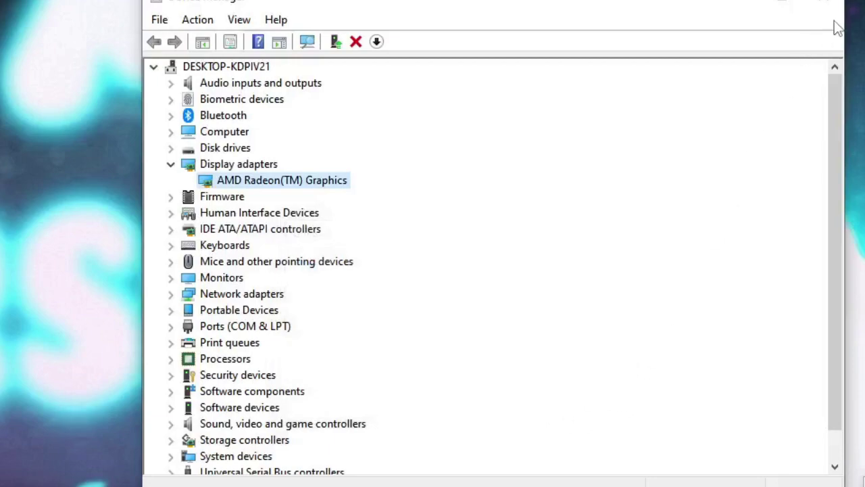
click(830, 4)
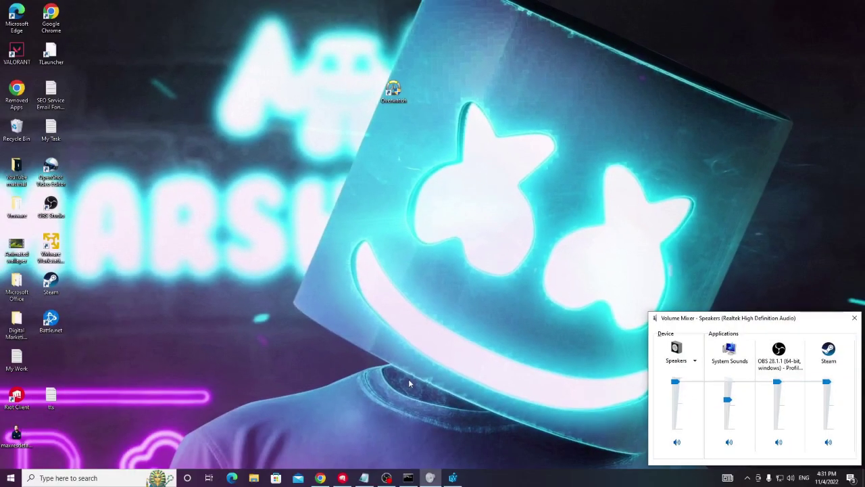
In Chrome, search Google for 'amd driver download' and open AMD's Drivers and Support page.
click(320, 478)
click(432, 25)
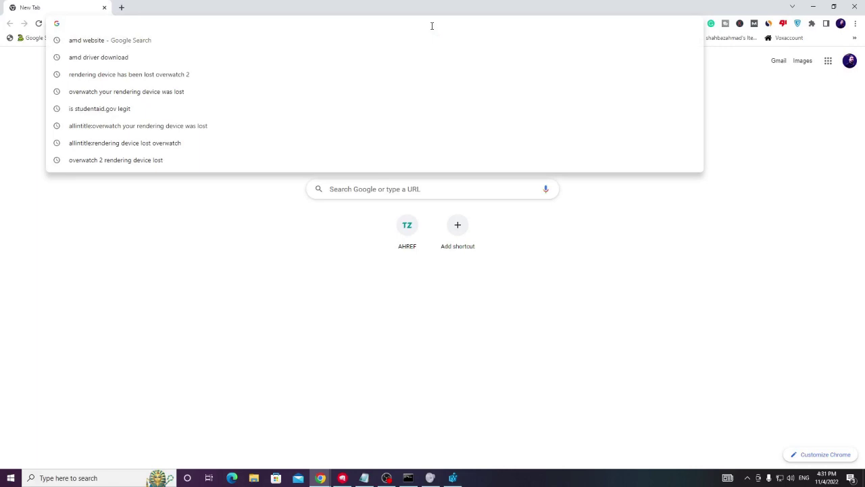
text(goo)
key(Return)
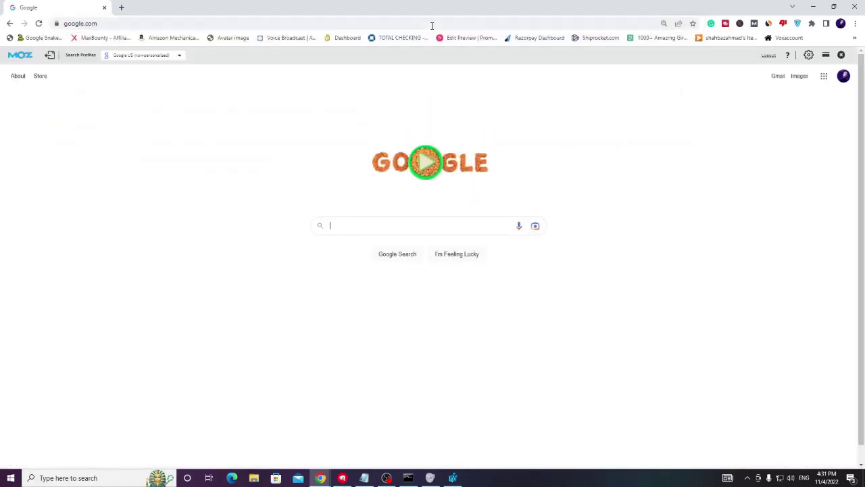
text(amd driver)
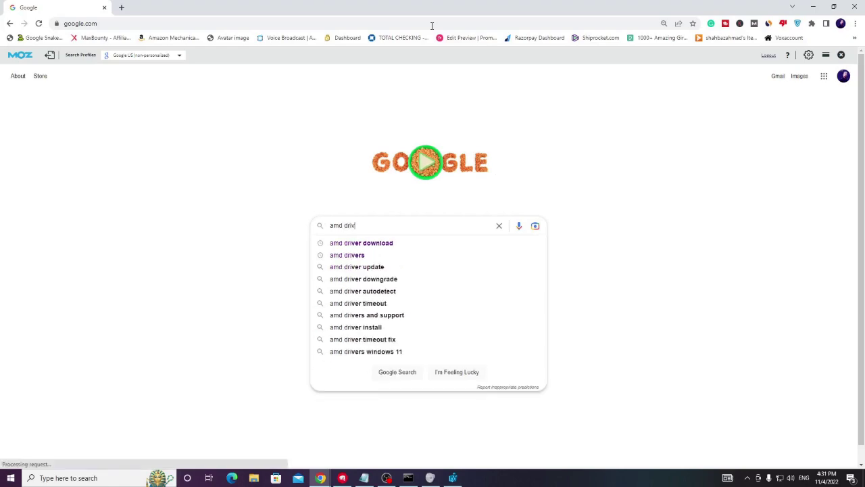
key(Down)
key(Return)
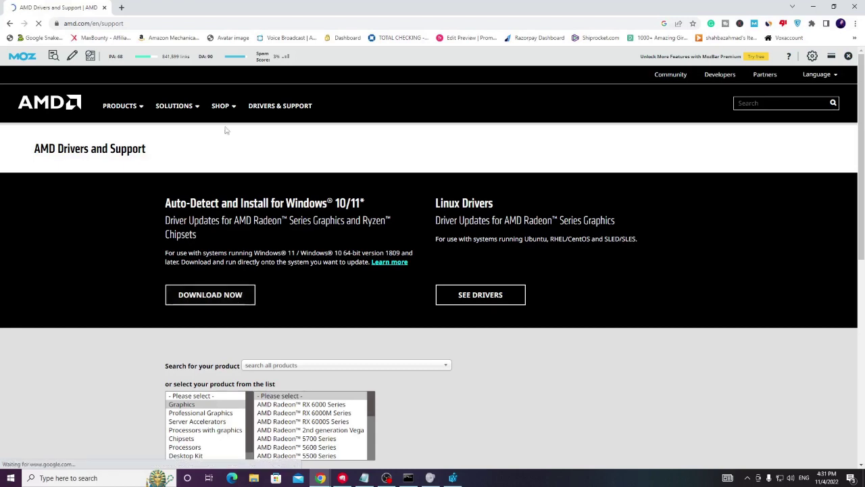
In a new tab, search Google for 'nvidia driver download' and open NVIDIA Driver Downloads.
click(122, 10)
text(g)
key(Return)
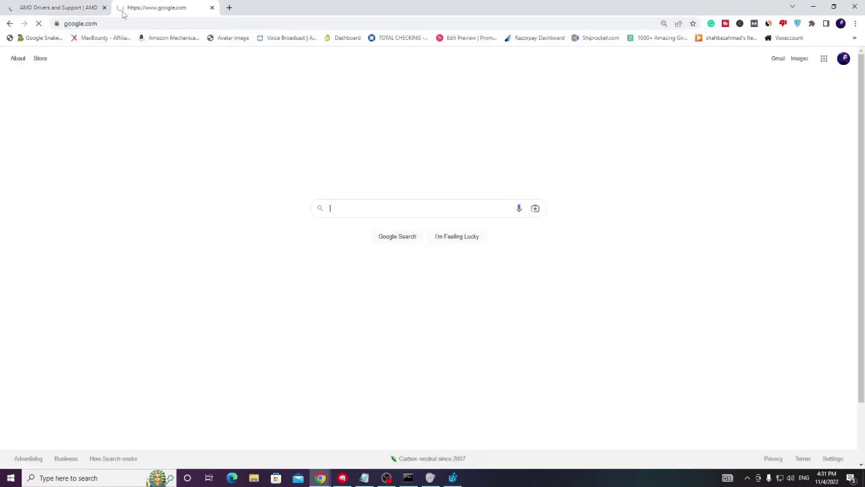
text(ncidida)
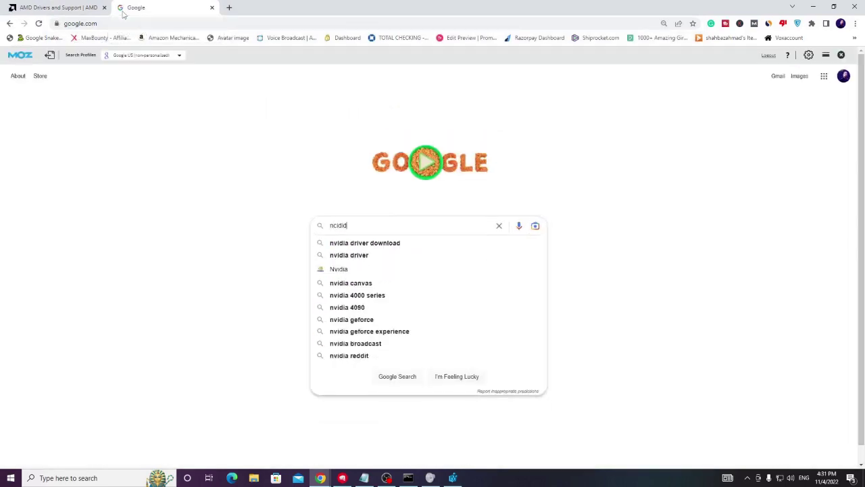
key(BackSpace)
key(BackSpace)
key(BackSpace)
key(BackSpace)
key(BackSpace)
key(BackSpace)
text(vidia driver download)
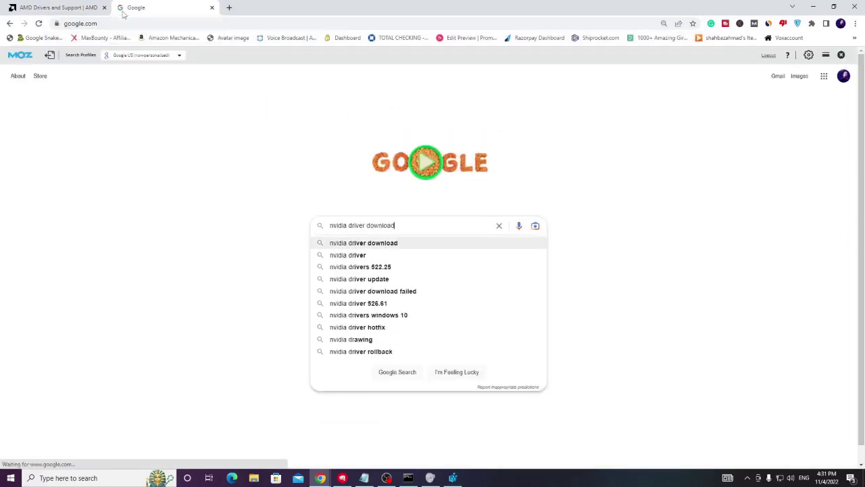
key(Return)
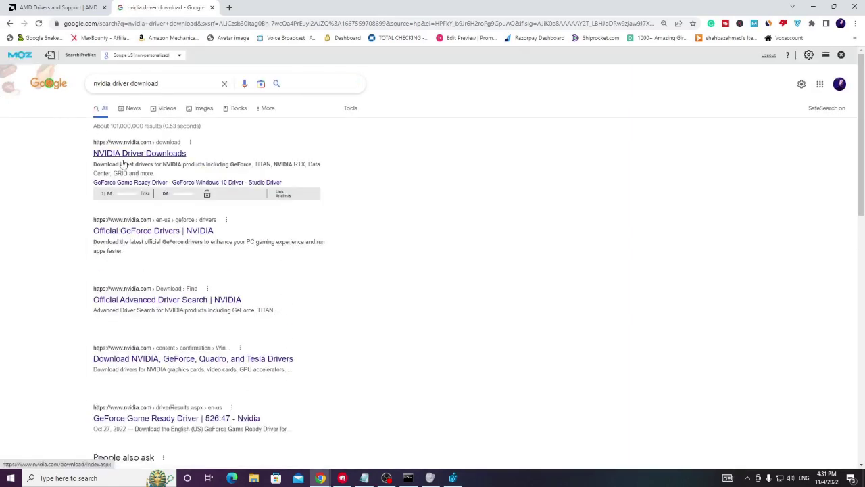
click(139, 154)
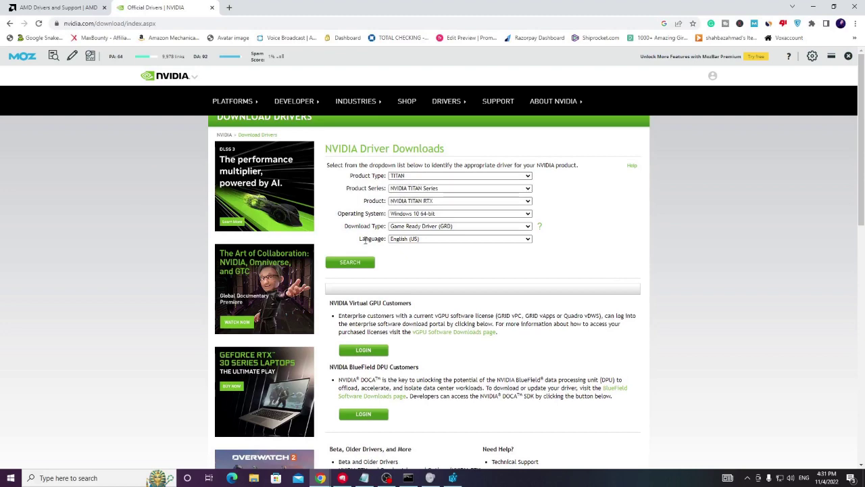
Scroll through NVIDIA's Driver Downloads page, then close Chrome.
scroll(380, 235, down, 1)
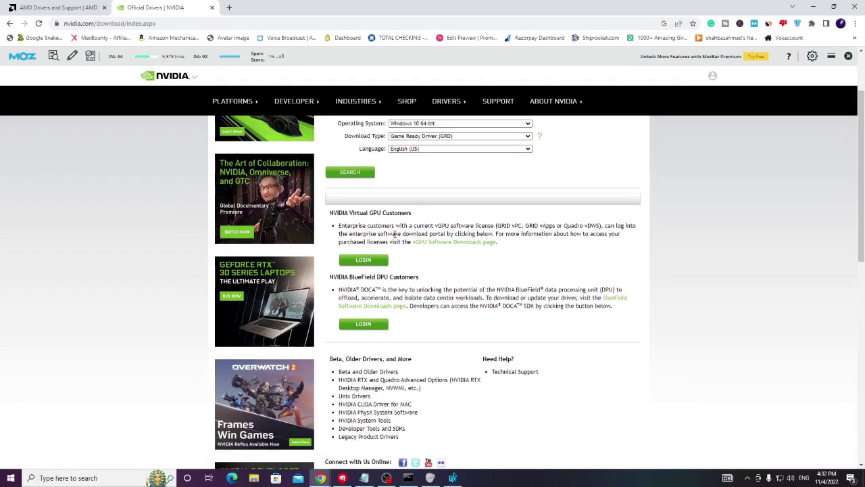
scroll(395, 234, down, 2)
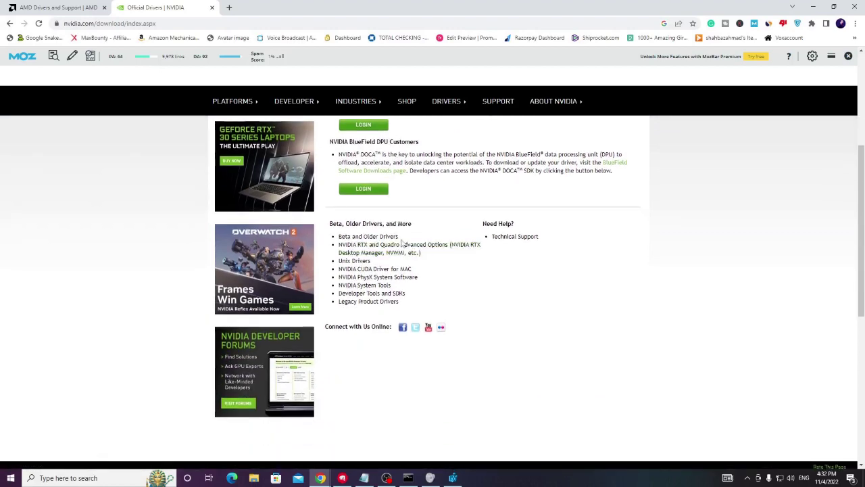
click(848, 11)
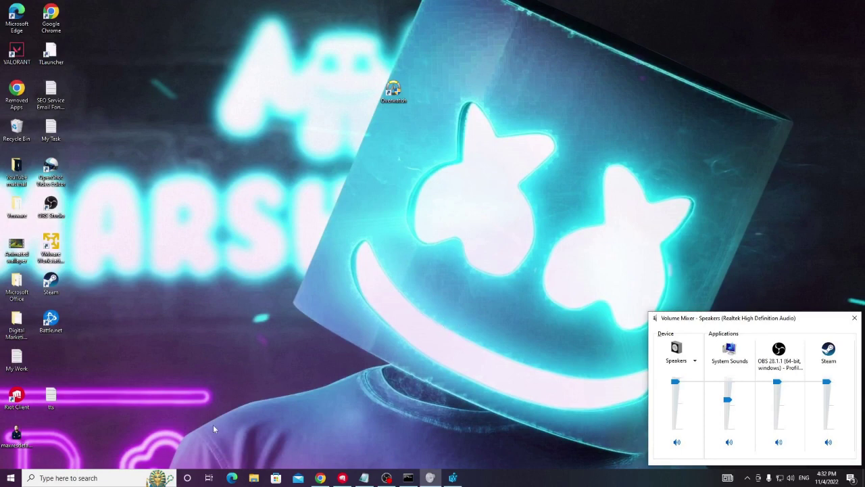
Bring up Overwatch 2 from the taskbar and open Task Manager.
click(455, 478)
right_click(430, 478)
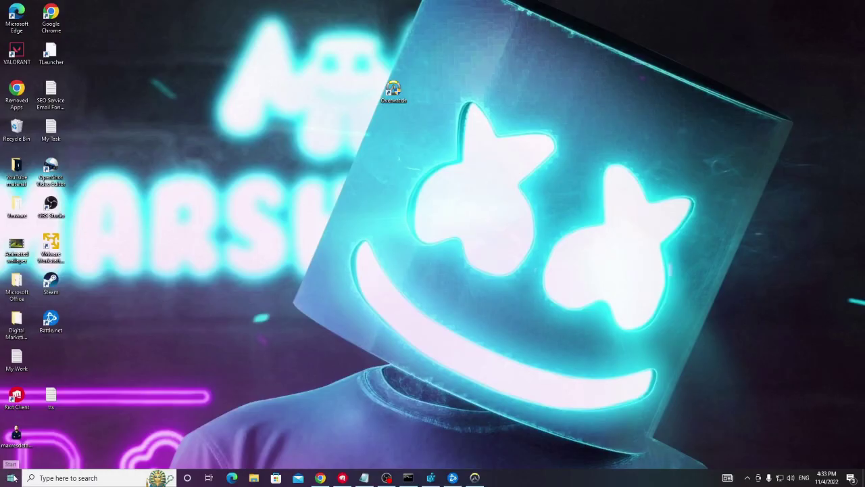
right_click(15, 477)
click(64, 372)
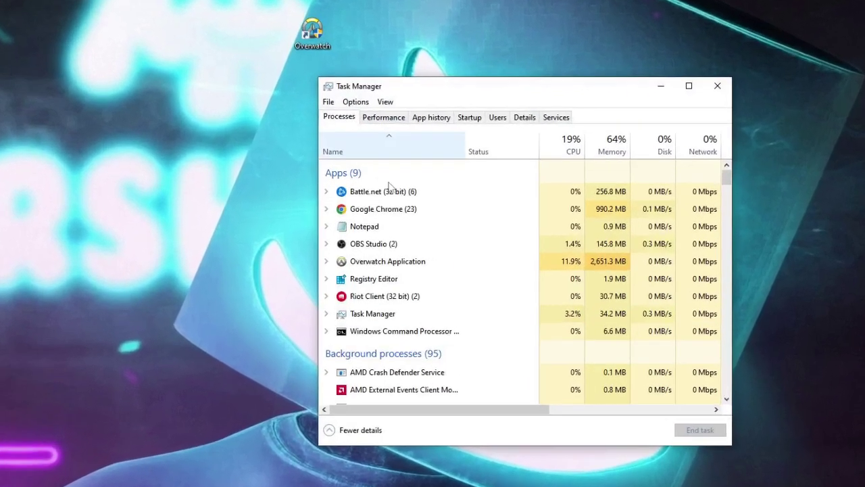
Look over the Processes list (Battle.net, Chrome, Registry Editor) and select Overwatch Application.
click(389, 191)
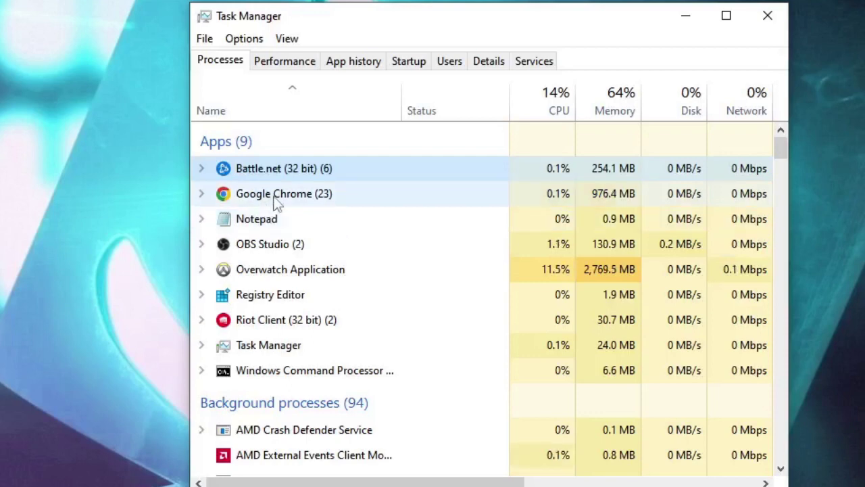
click(304, 198)
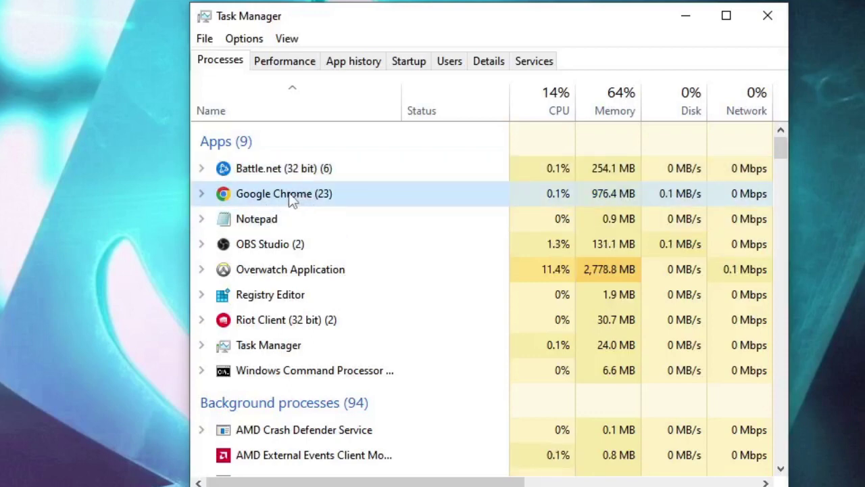
click(293, 300)
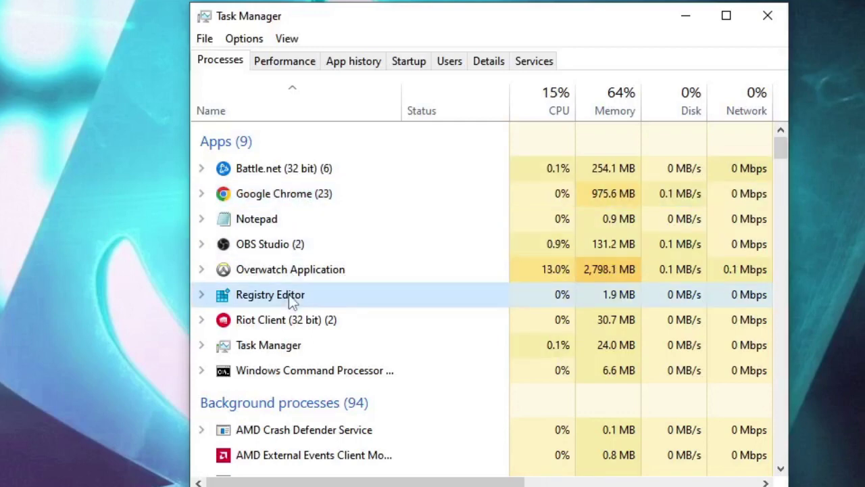
right_click(296, 192)
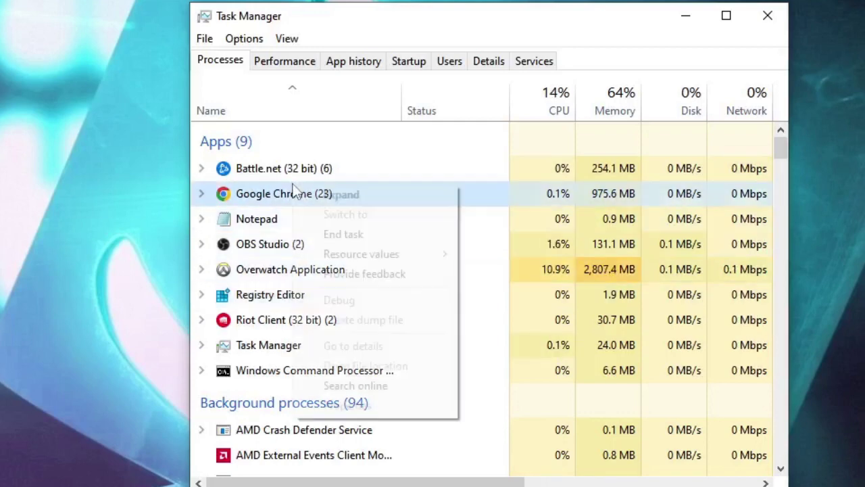
click(291, 267)
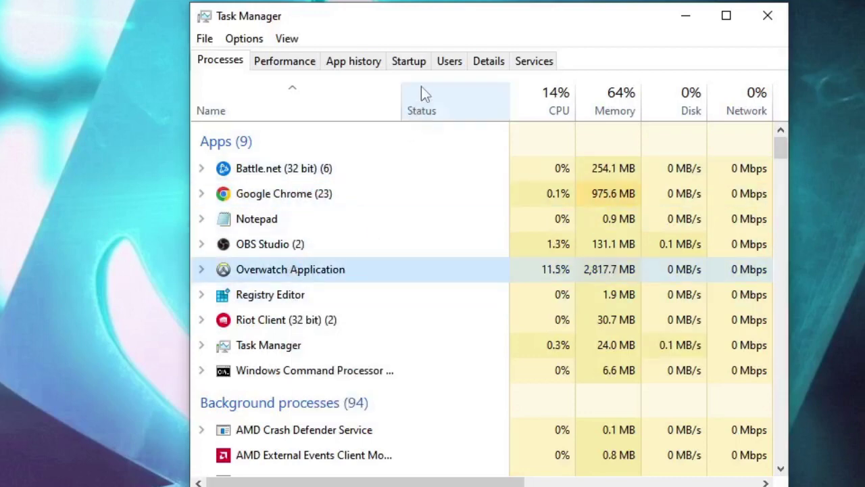
Set Overwatch.exe priority to High in the Details tab, then close Task Manager.
click(491, 67)
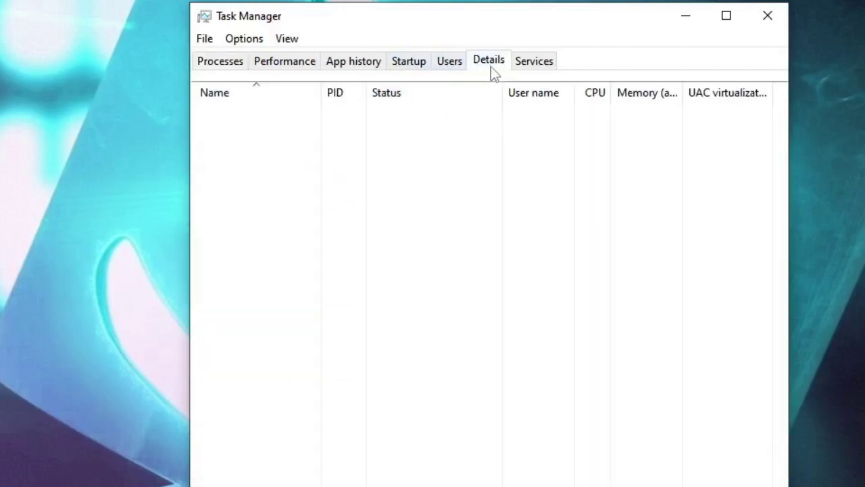
click(269, 167)
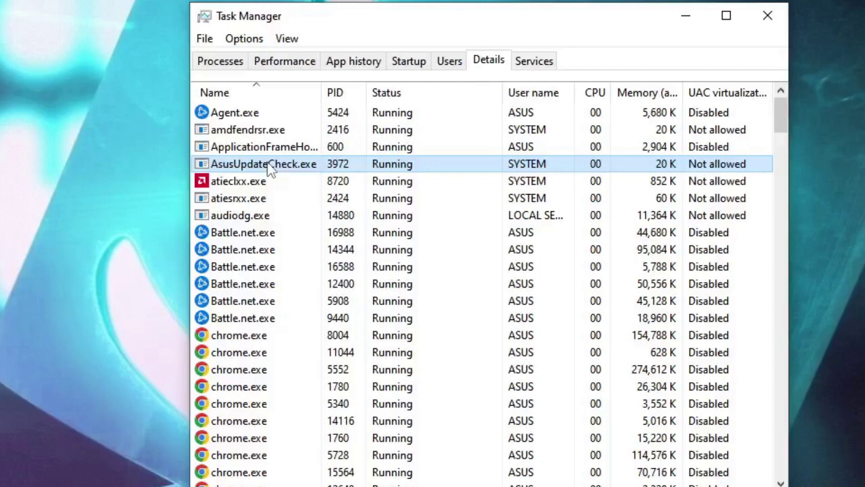
key(o)
click(268, 166)
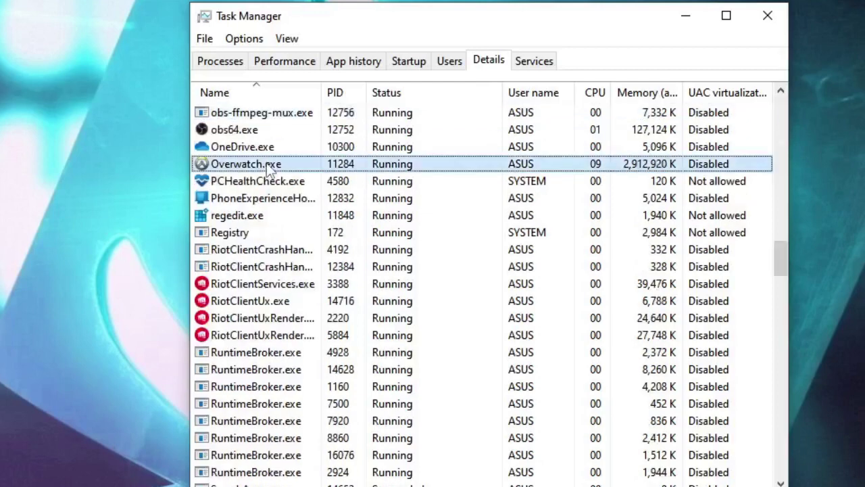
right_click(269, 166)
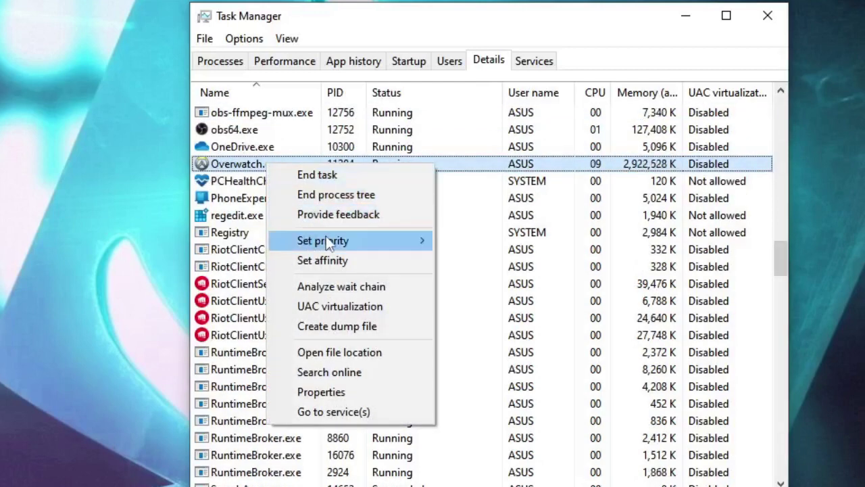
mouse_move(318, 240)
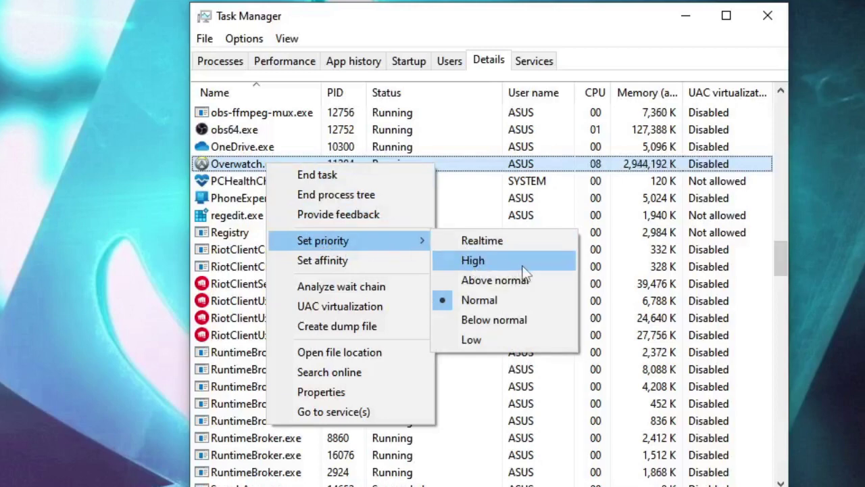
click(628, 255)
click(771, 15)
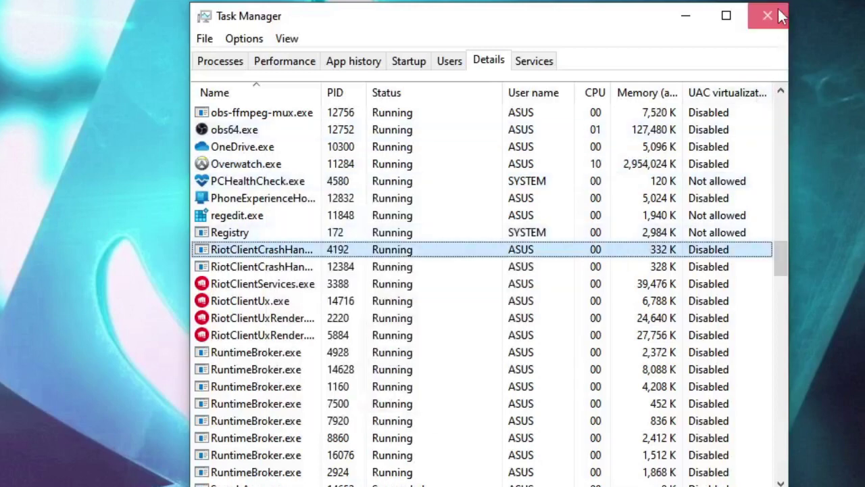